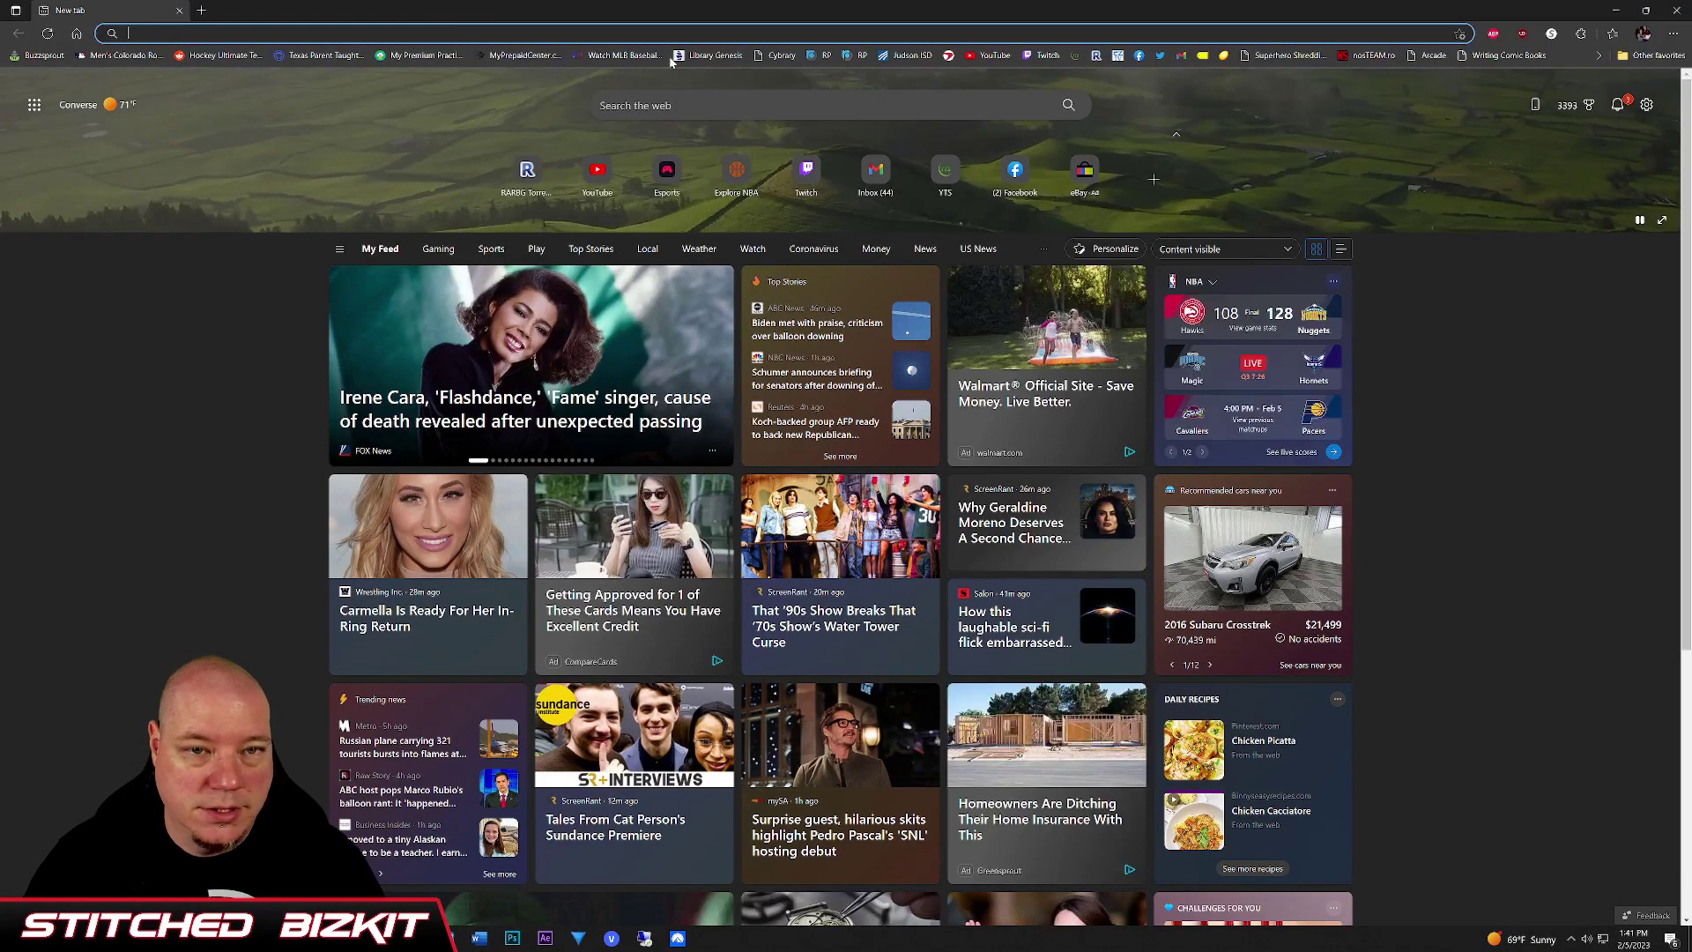
Step: Search Google for 'veeam endpoint backup' using the autocomplete suggestion
text(google)
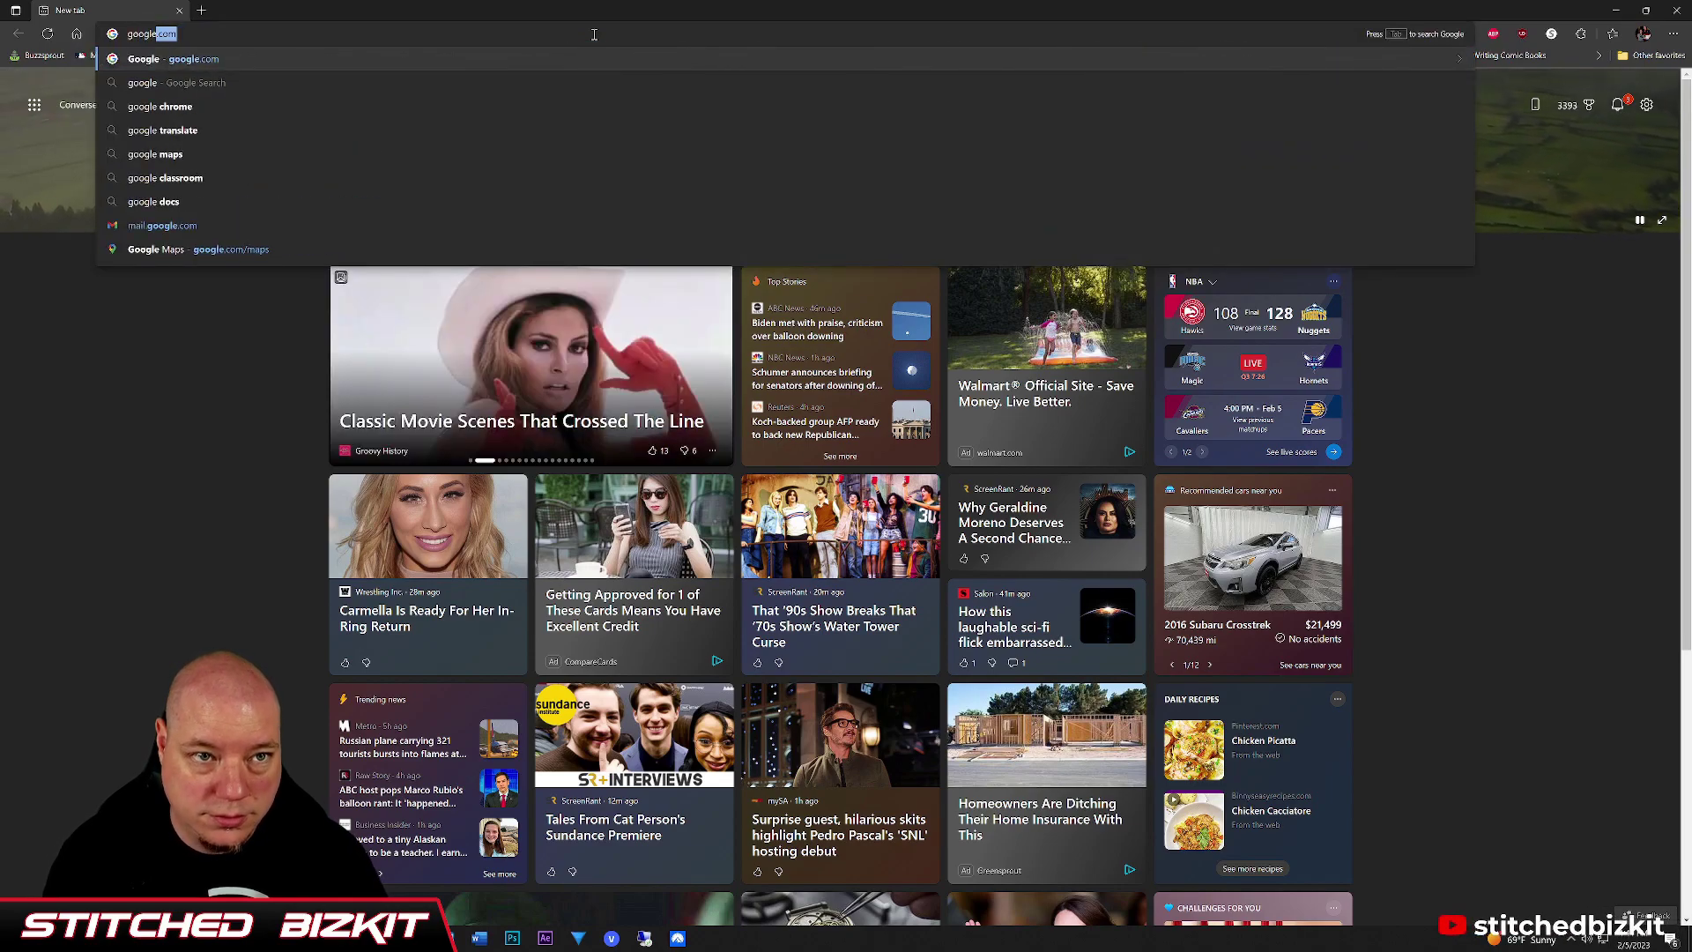
key(Return)
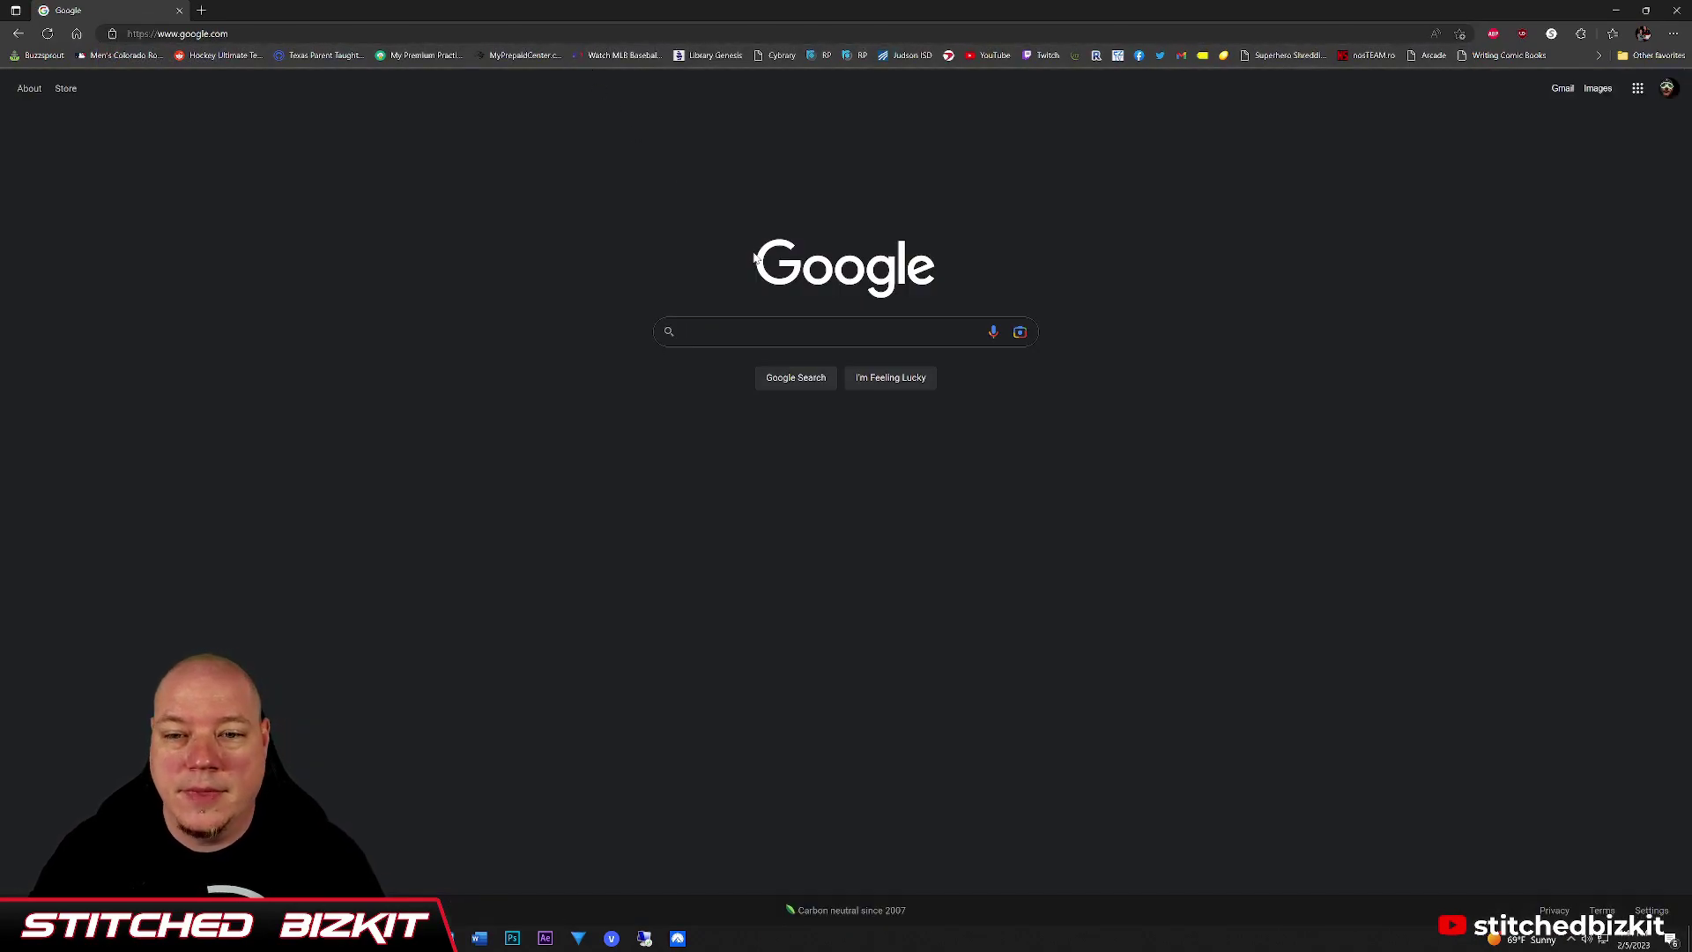
text(veeam )
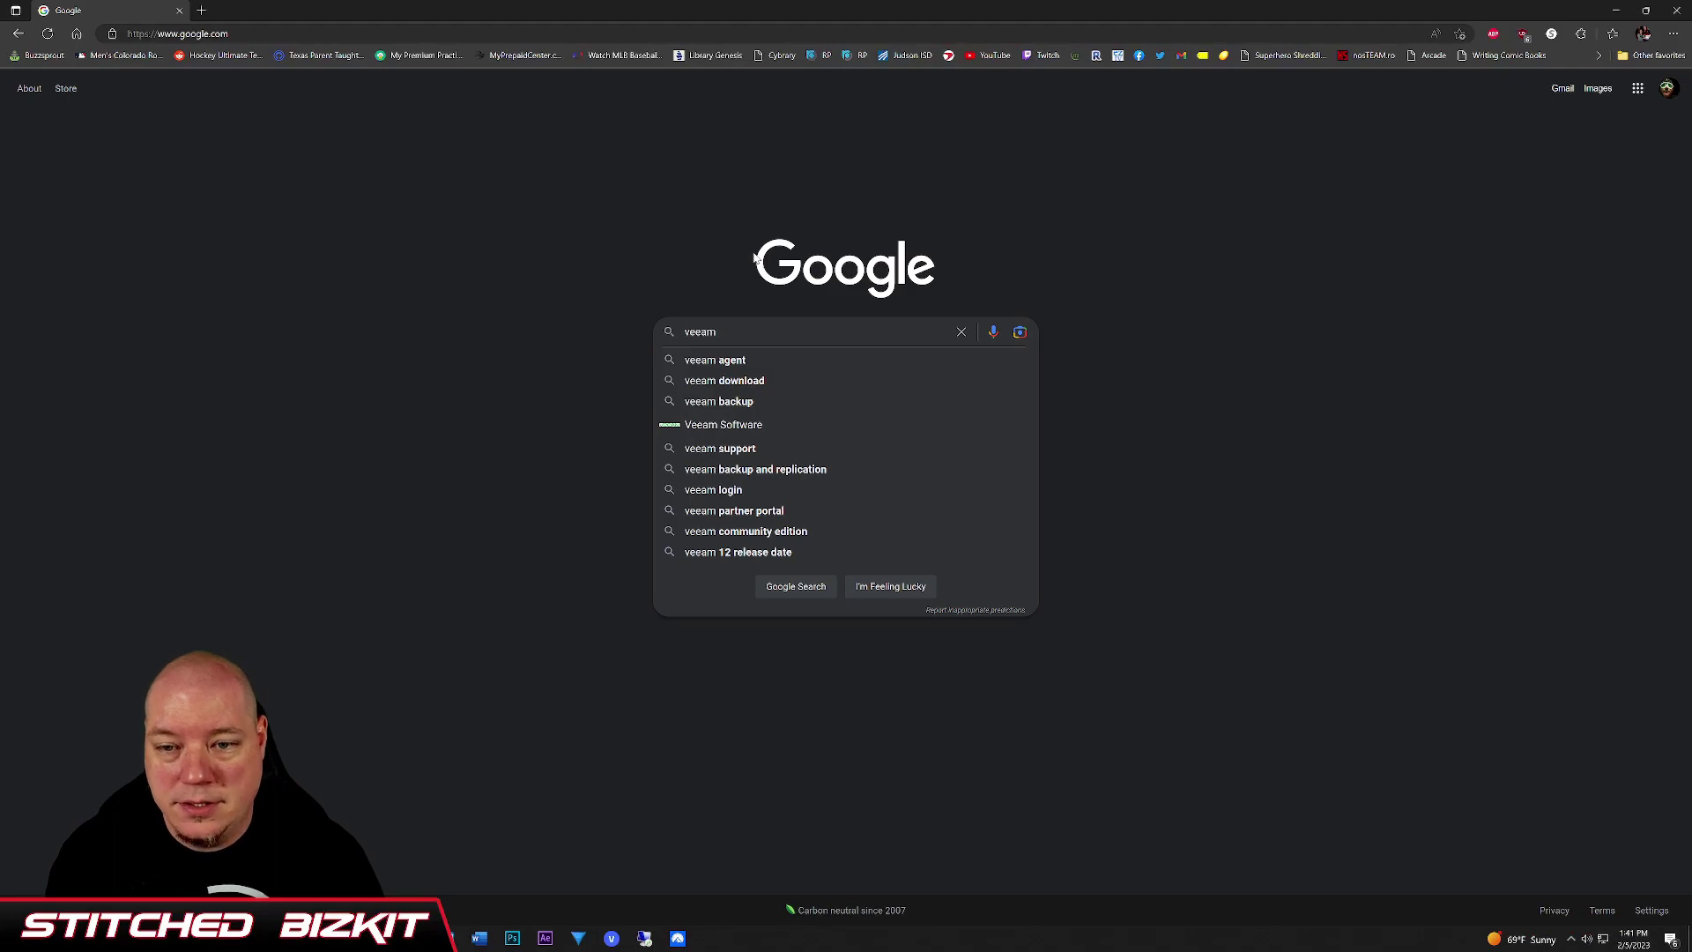
text(andpoint)
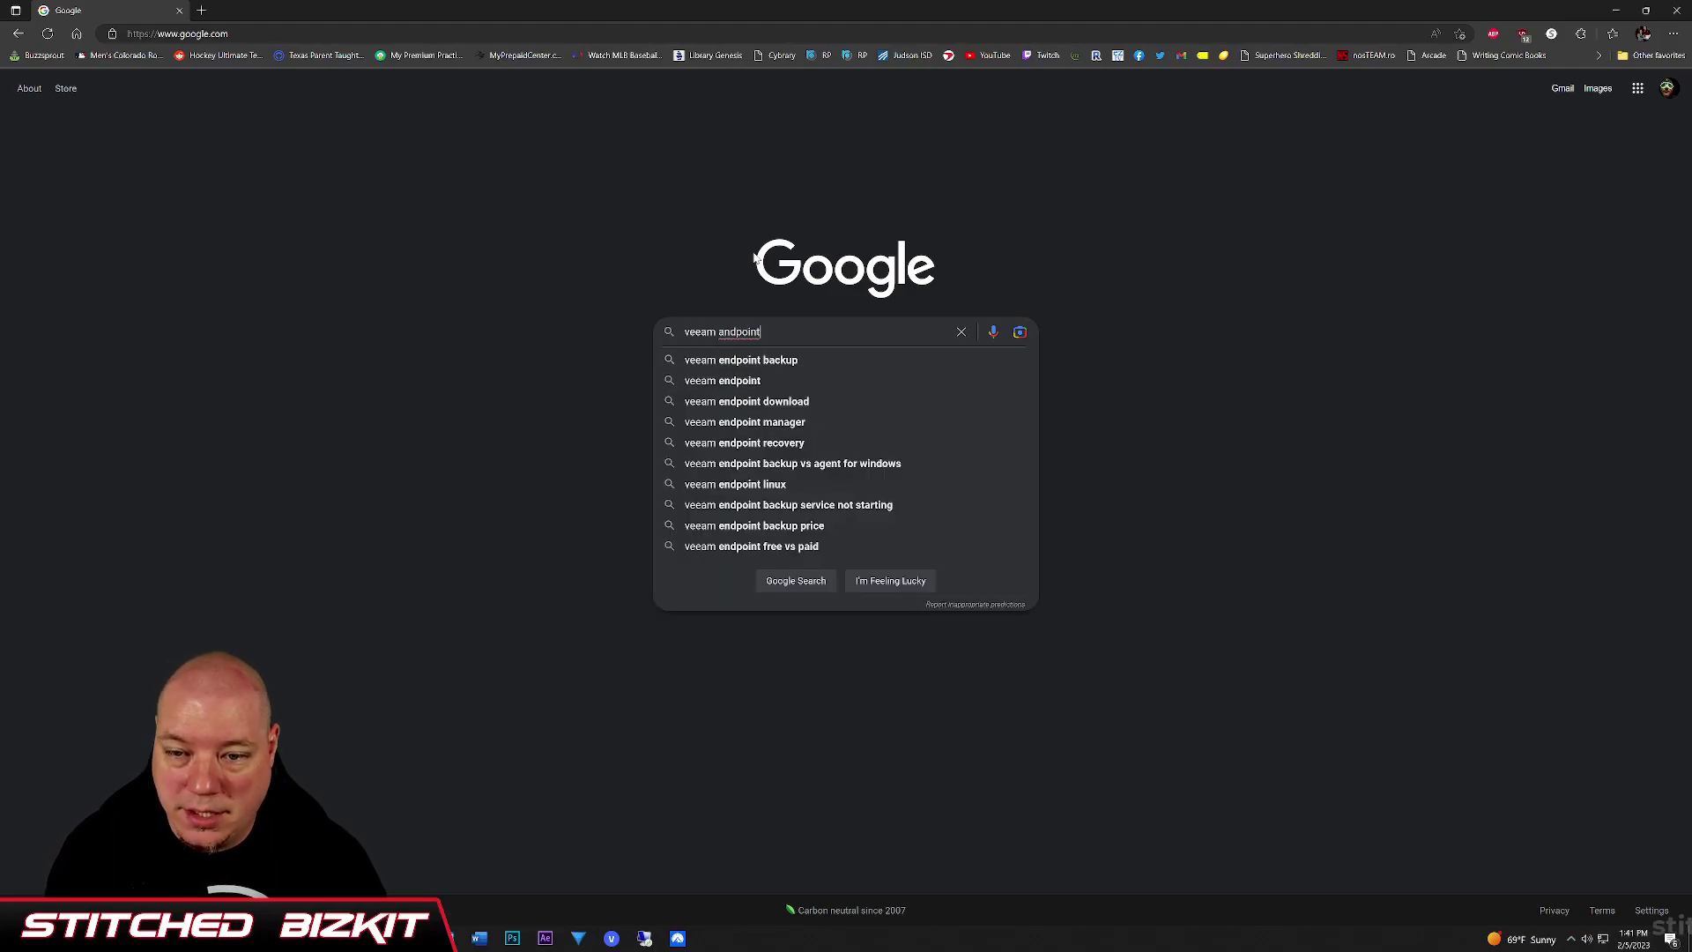
key(Down)
key(Return)
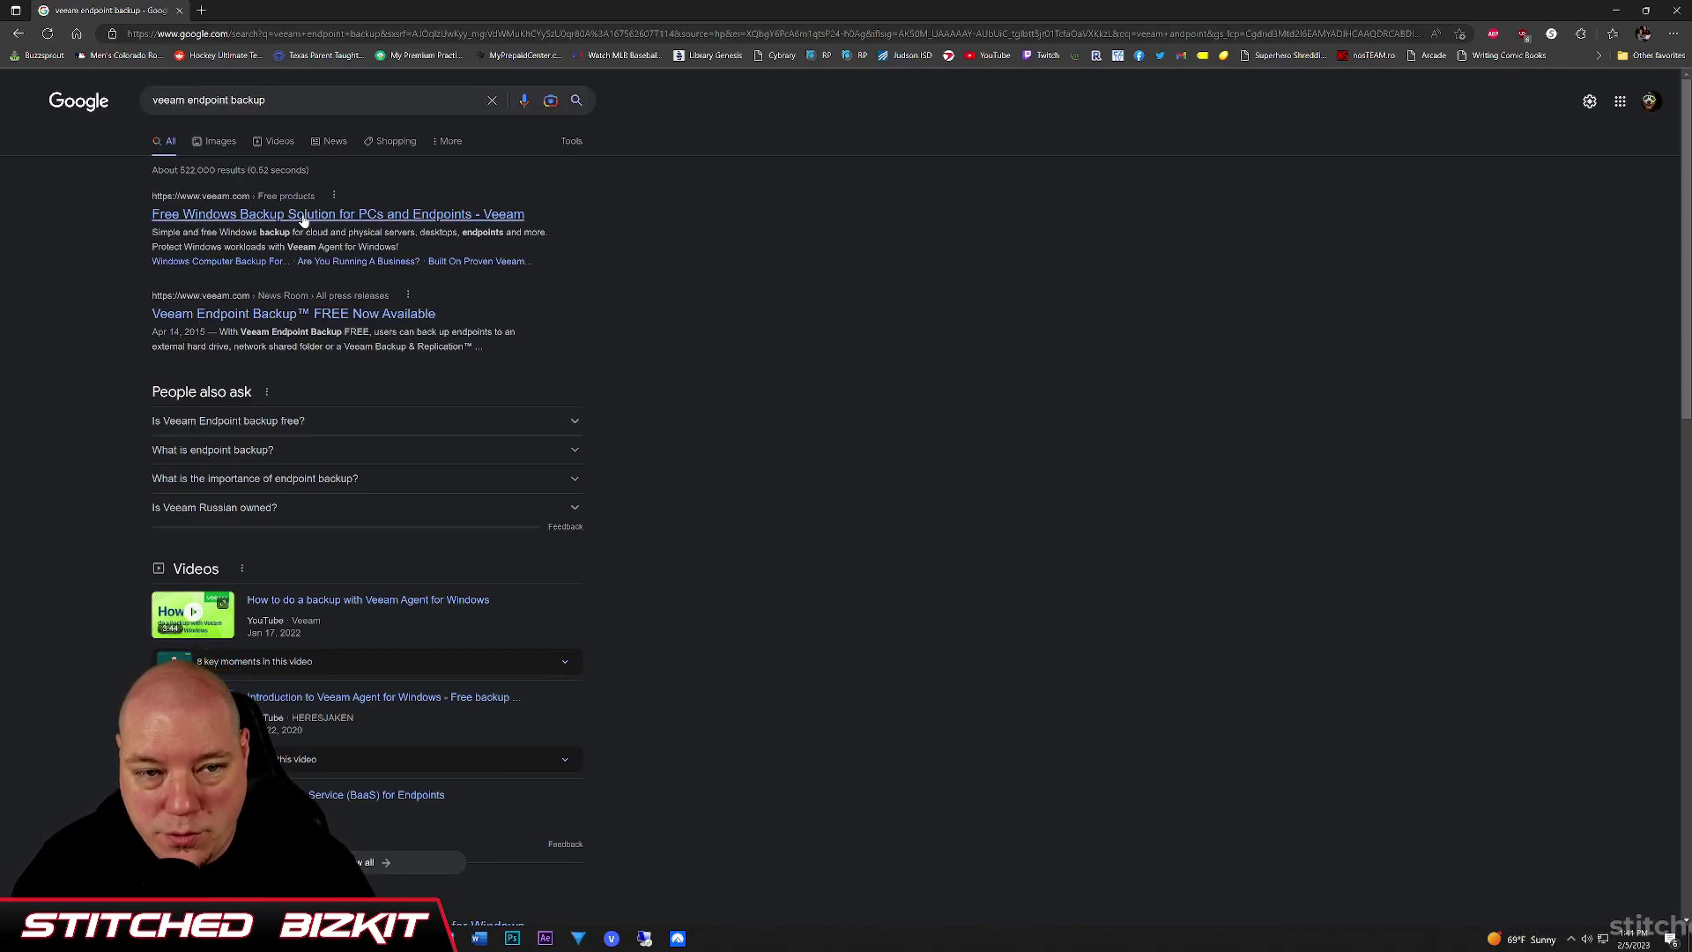
Step: Open Veeam's free Windows backup page and dismiss the sign-up form
click(400, 215)
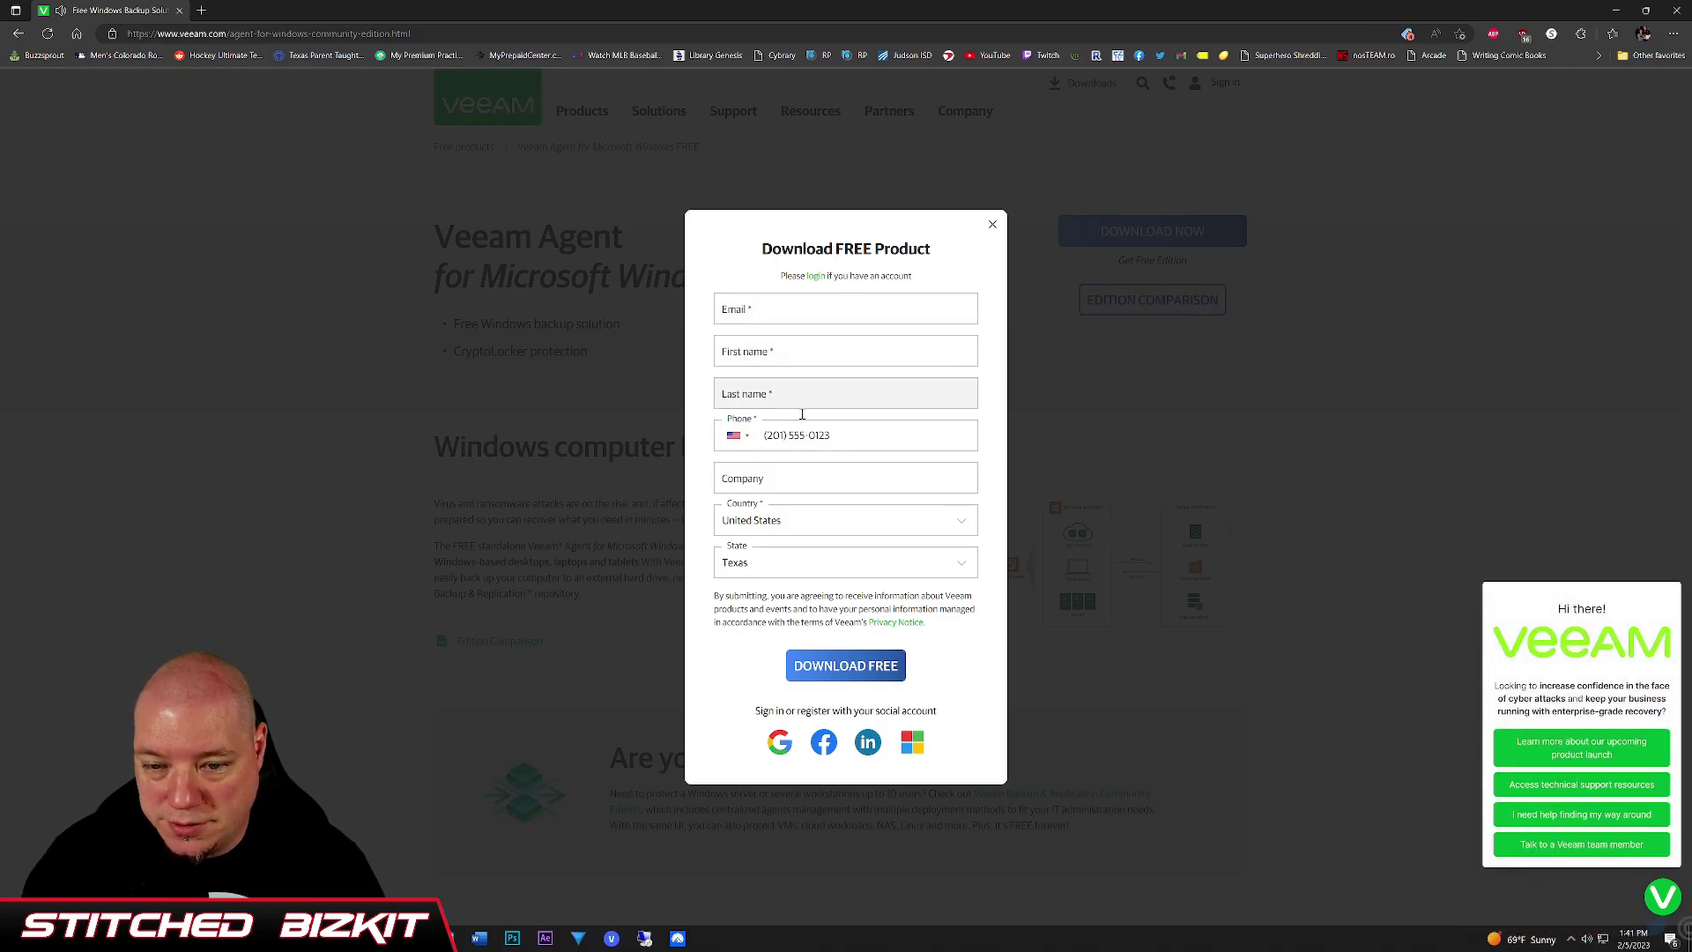
click(991, 226)
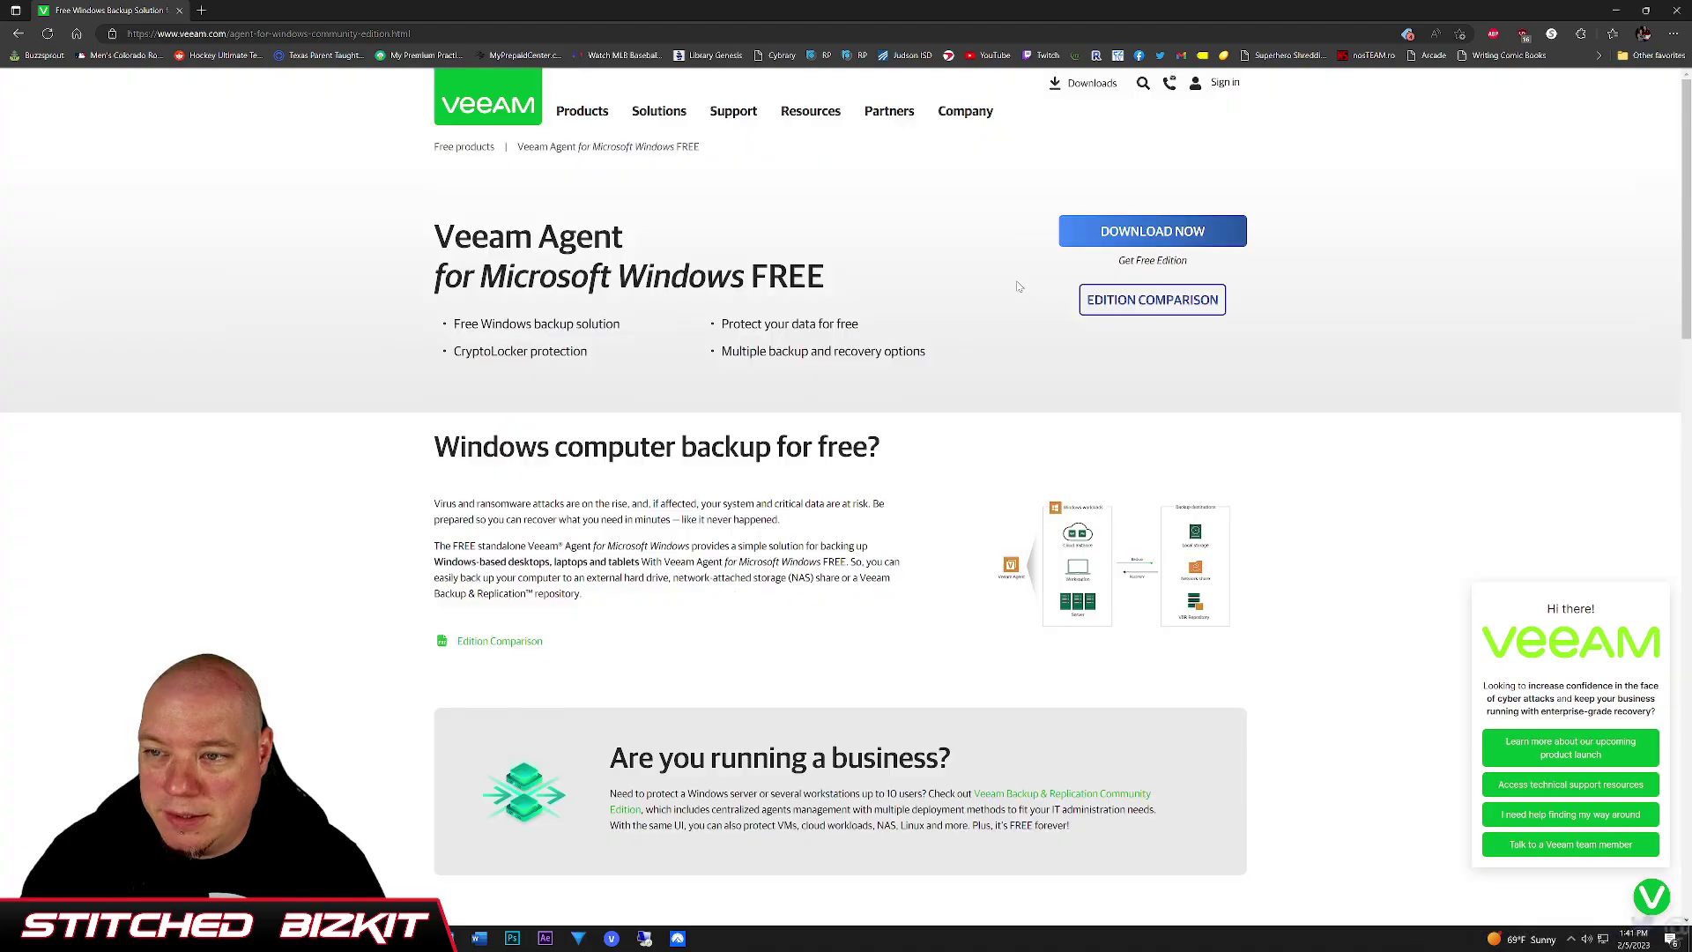
Step: Download the standalone Veeam Agent for Windows after accepting the license agreement
click(1155, 232)
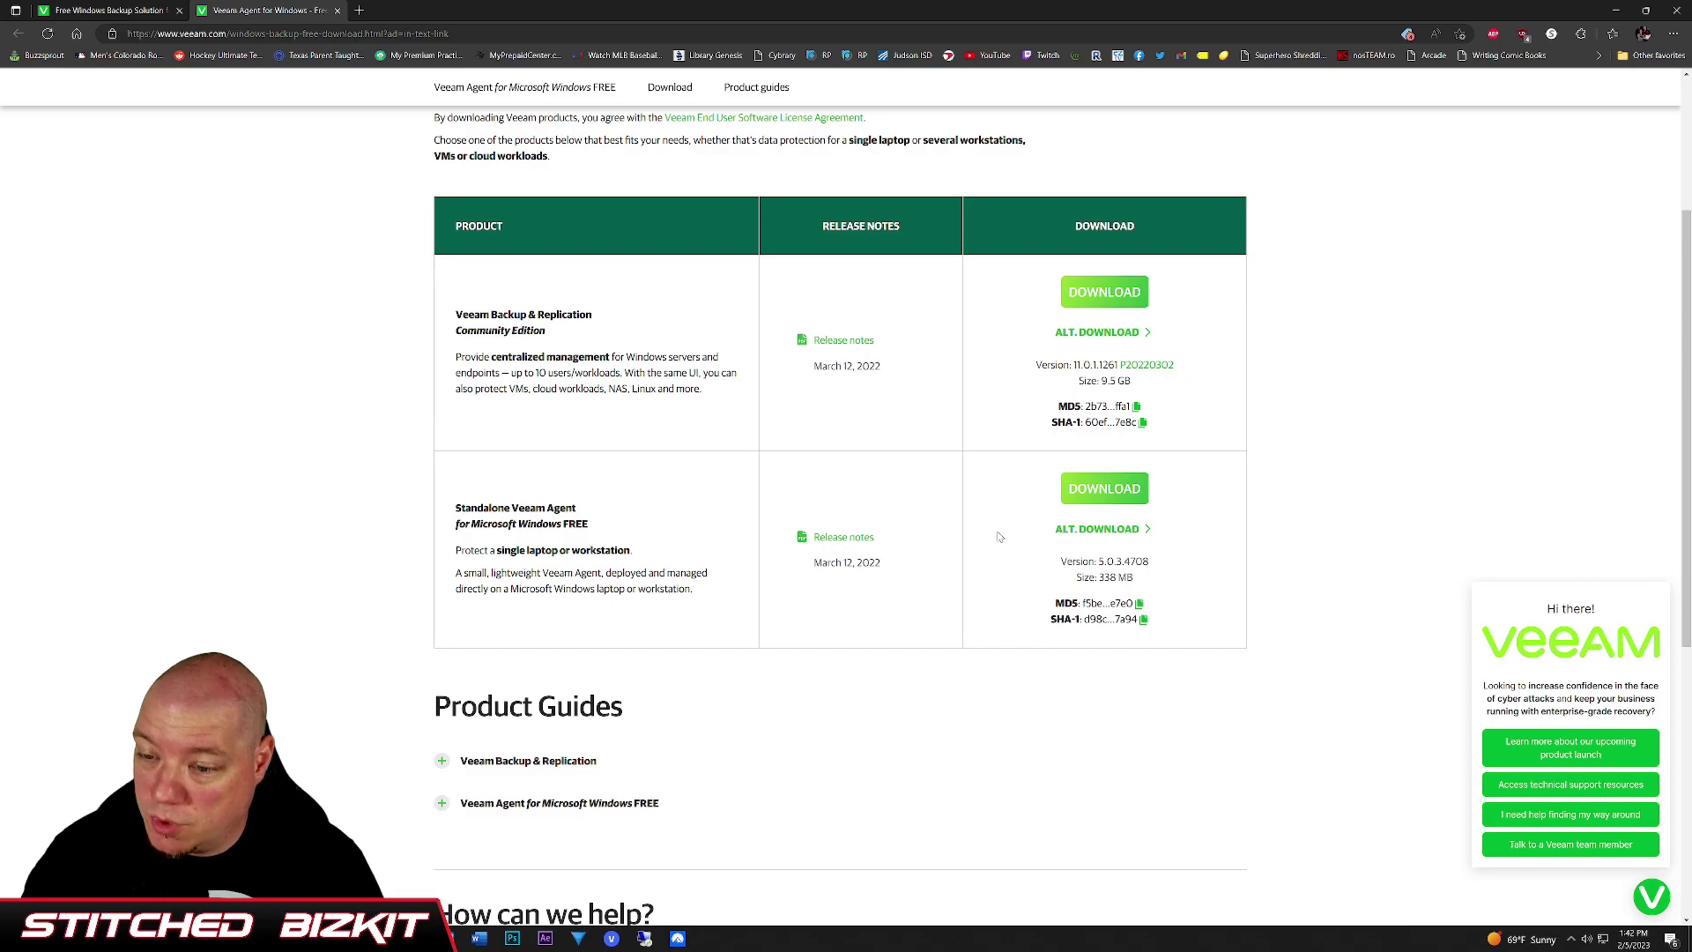
click(1102, 493)
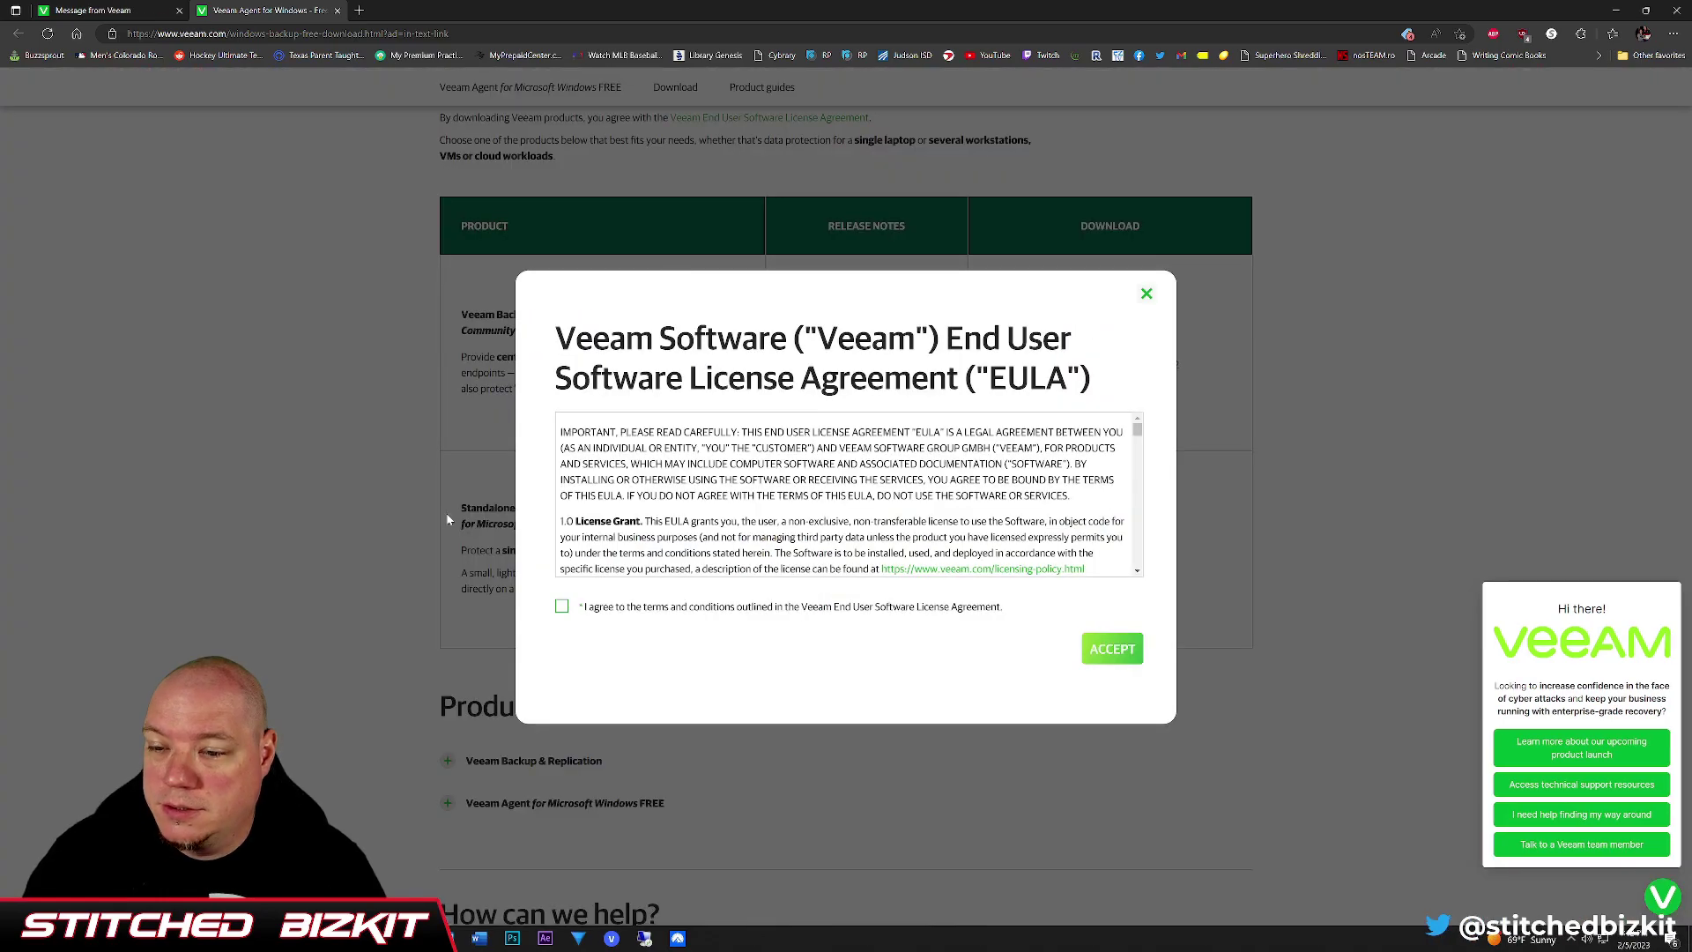
click(561, 606)
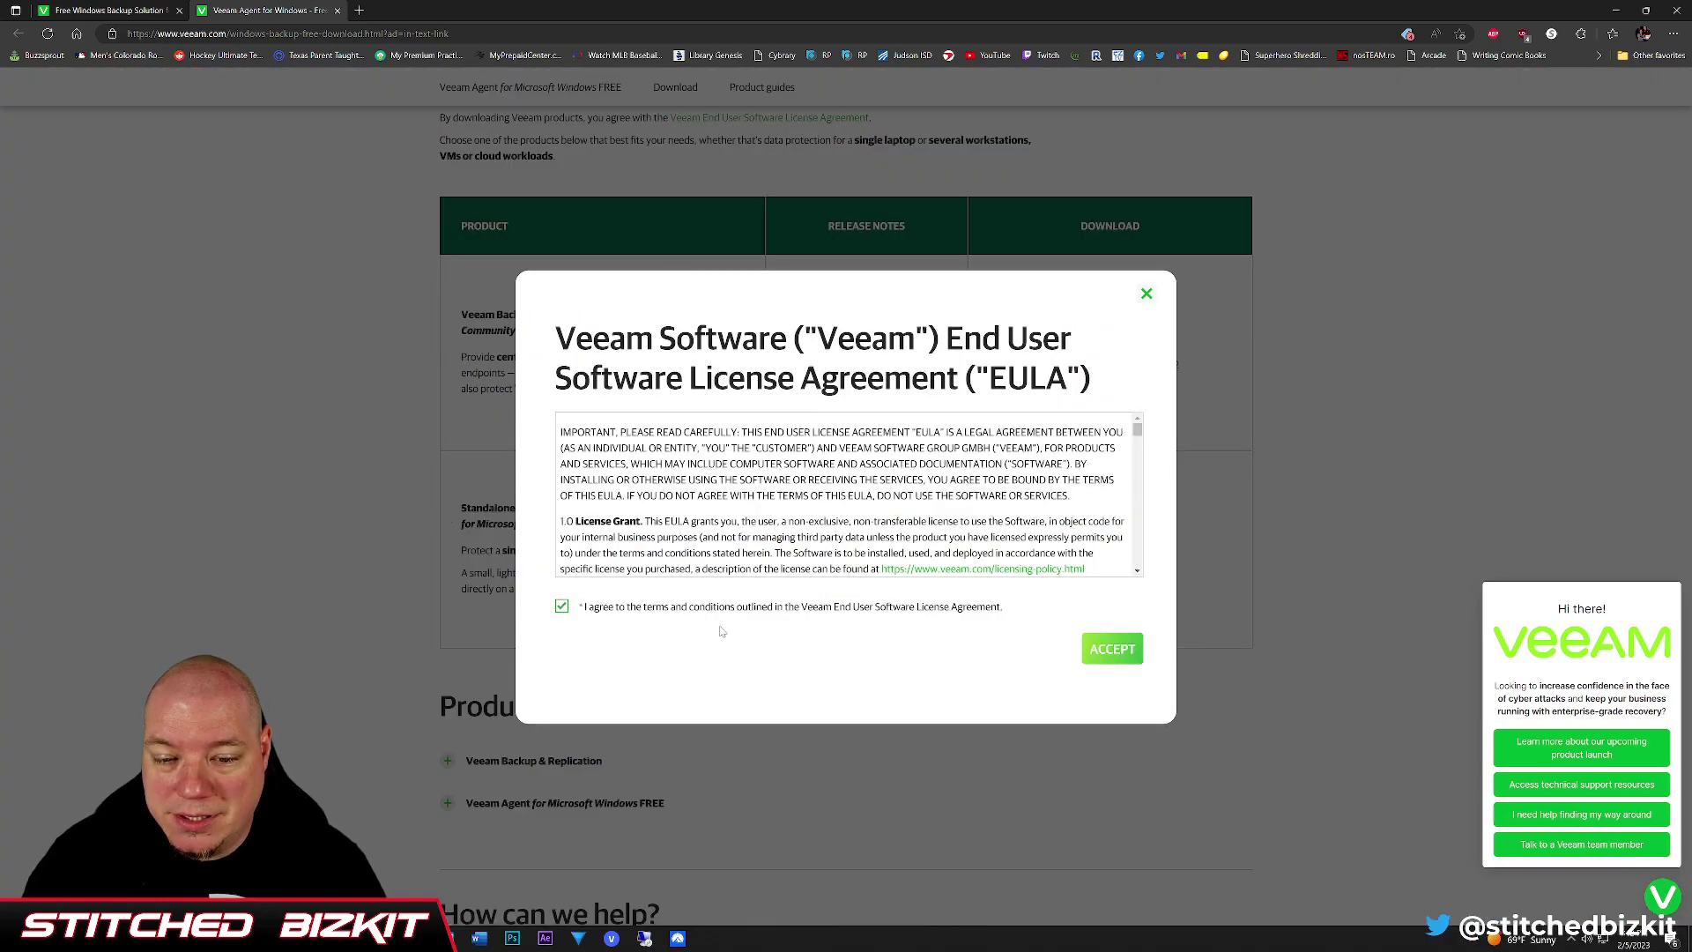
click(1113, 650)
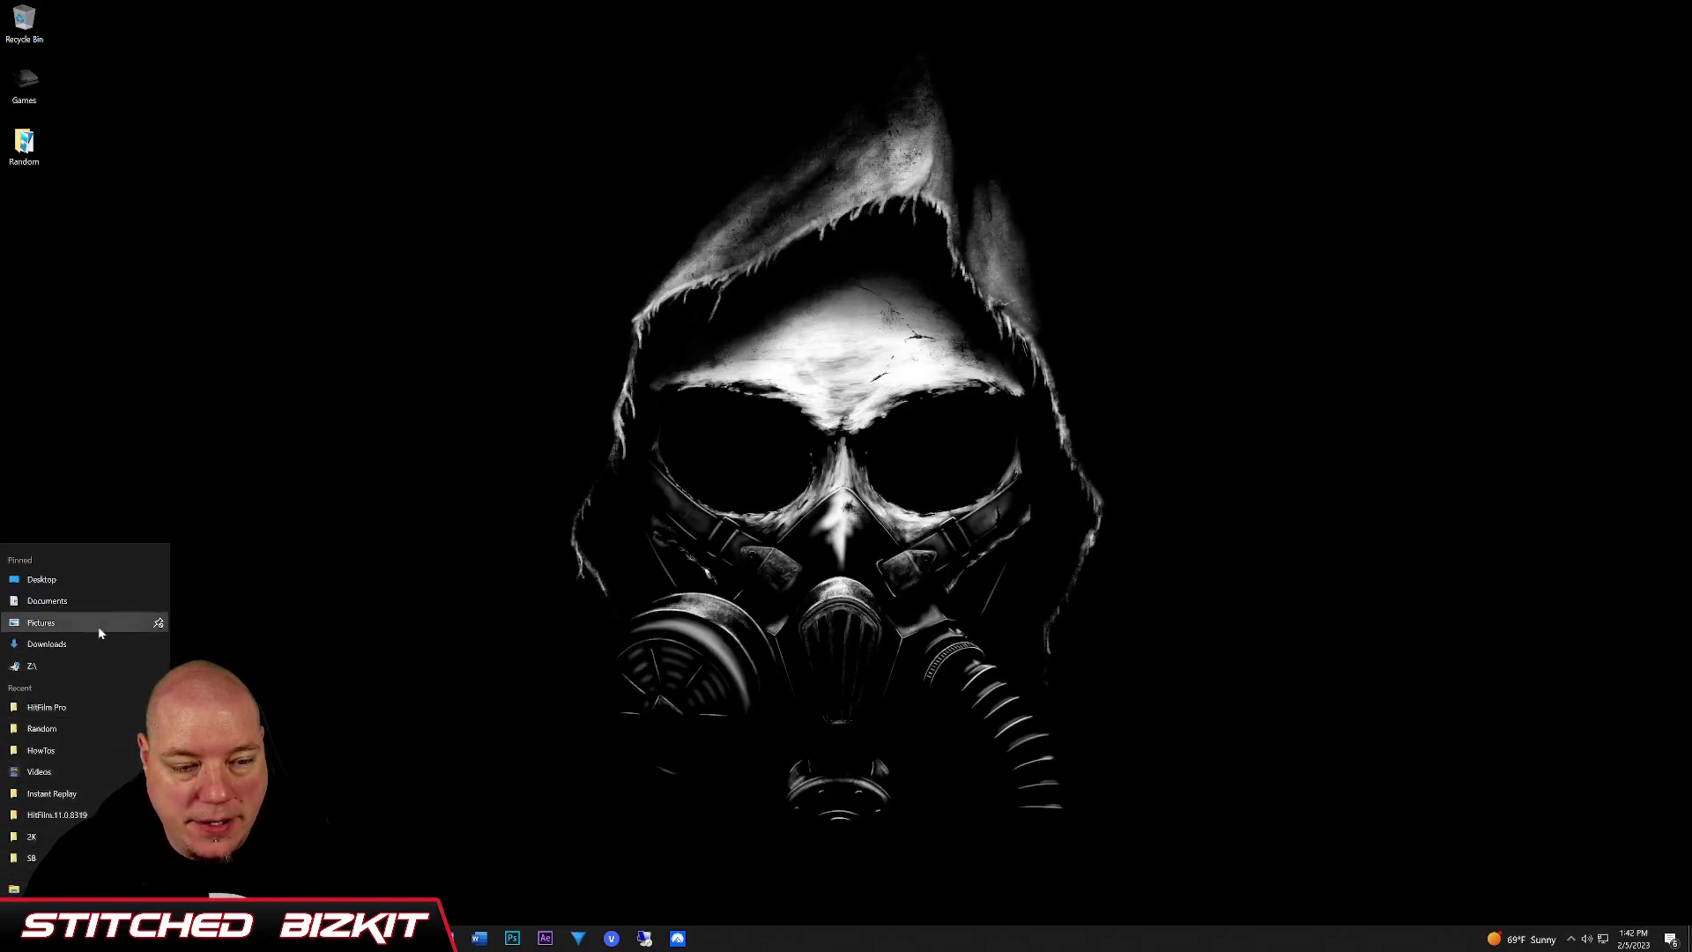
Step: Extract the Veeam Agent installer from the Downloads zip to the desktop and run it
click(157, 644)
right_click(663, 340)
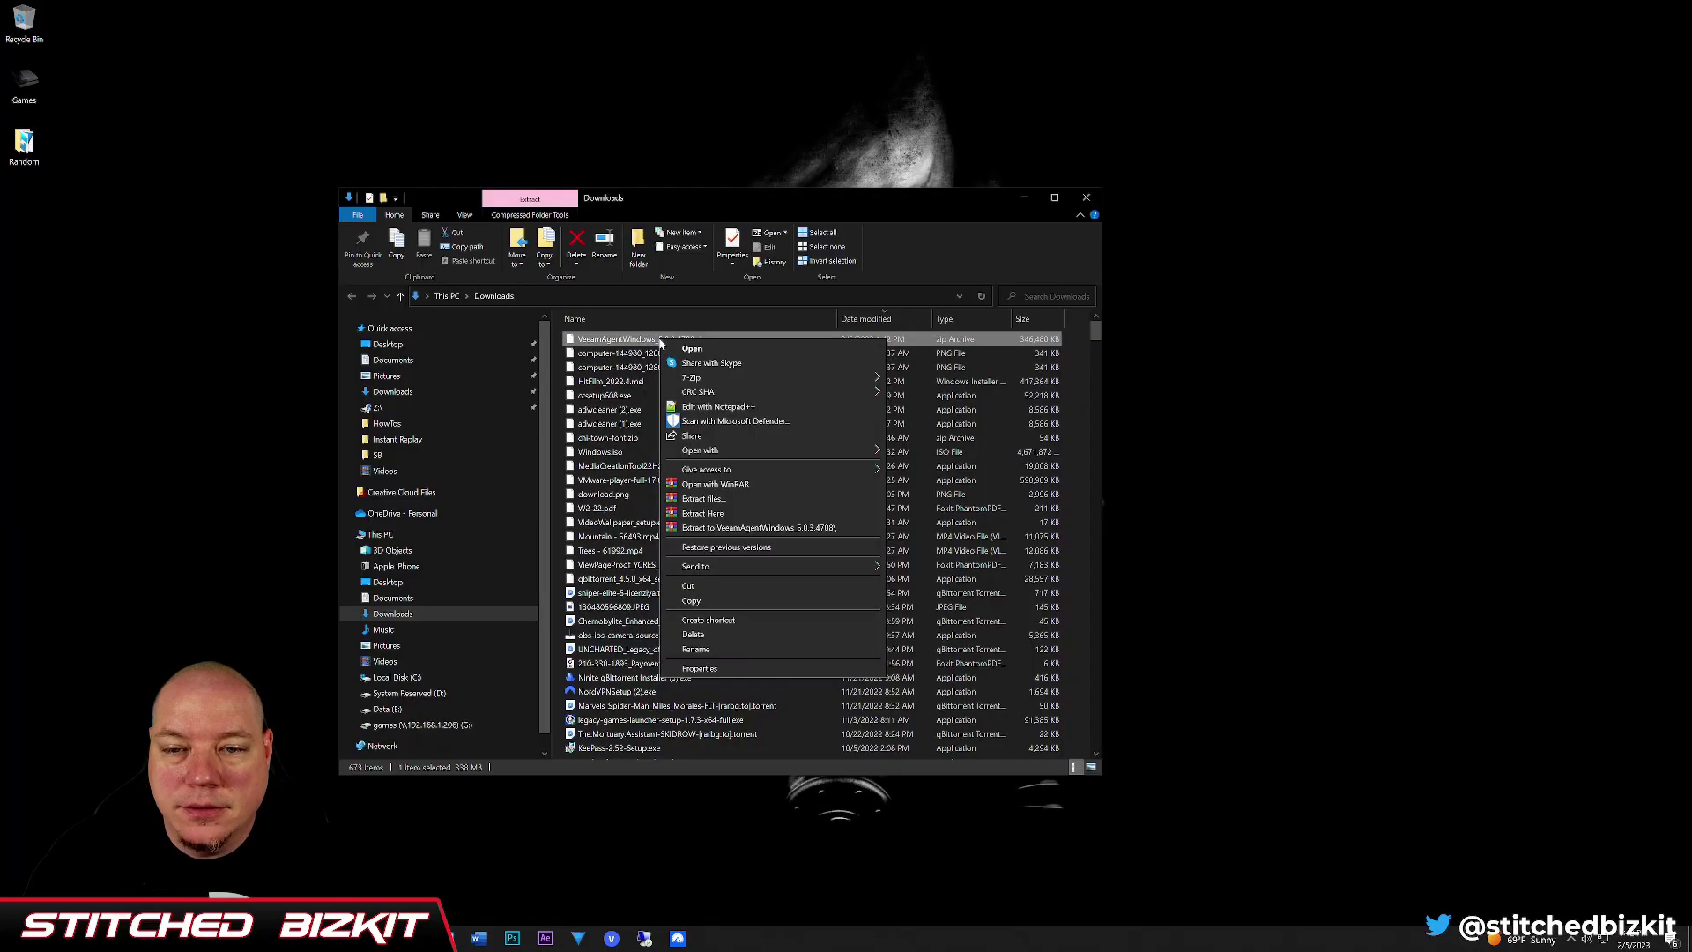
click(694, 349)
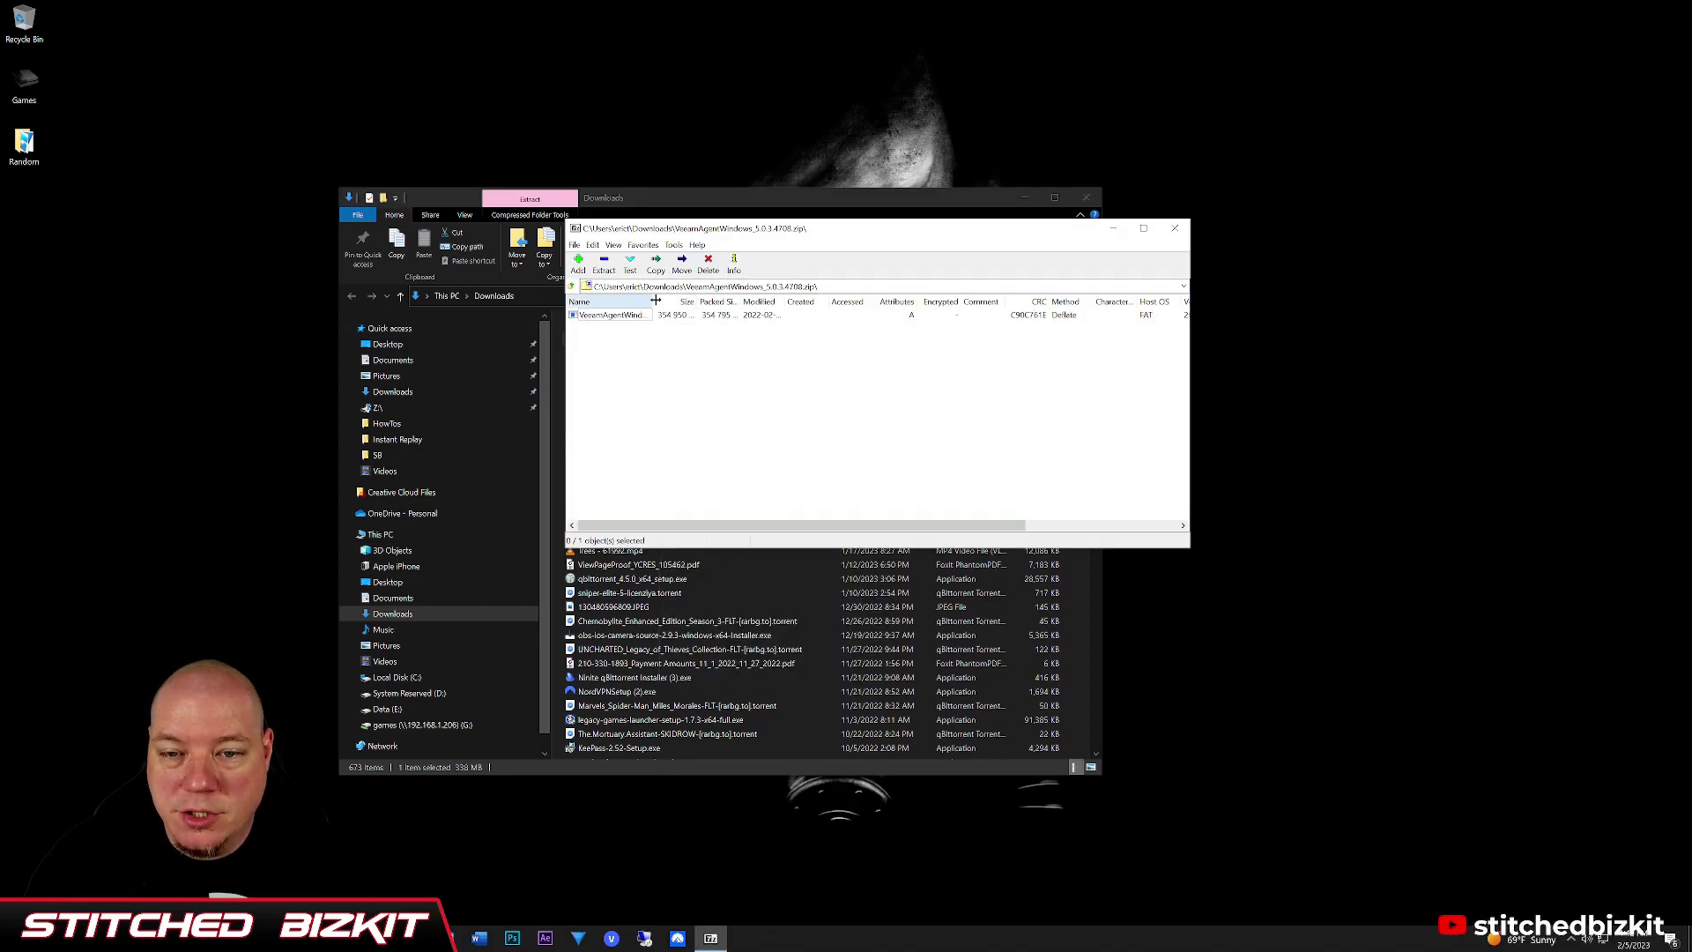
drag(617, 315, 291, 353)
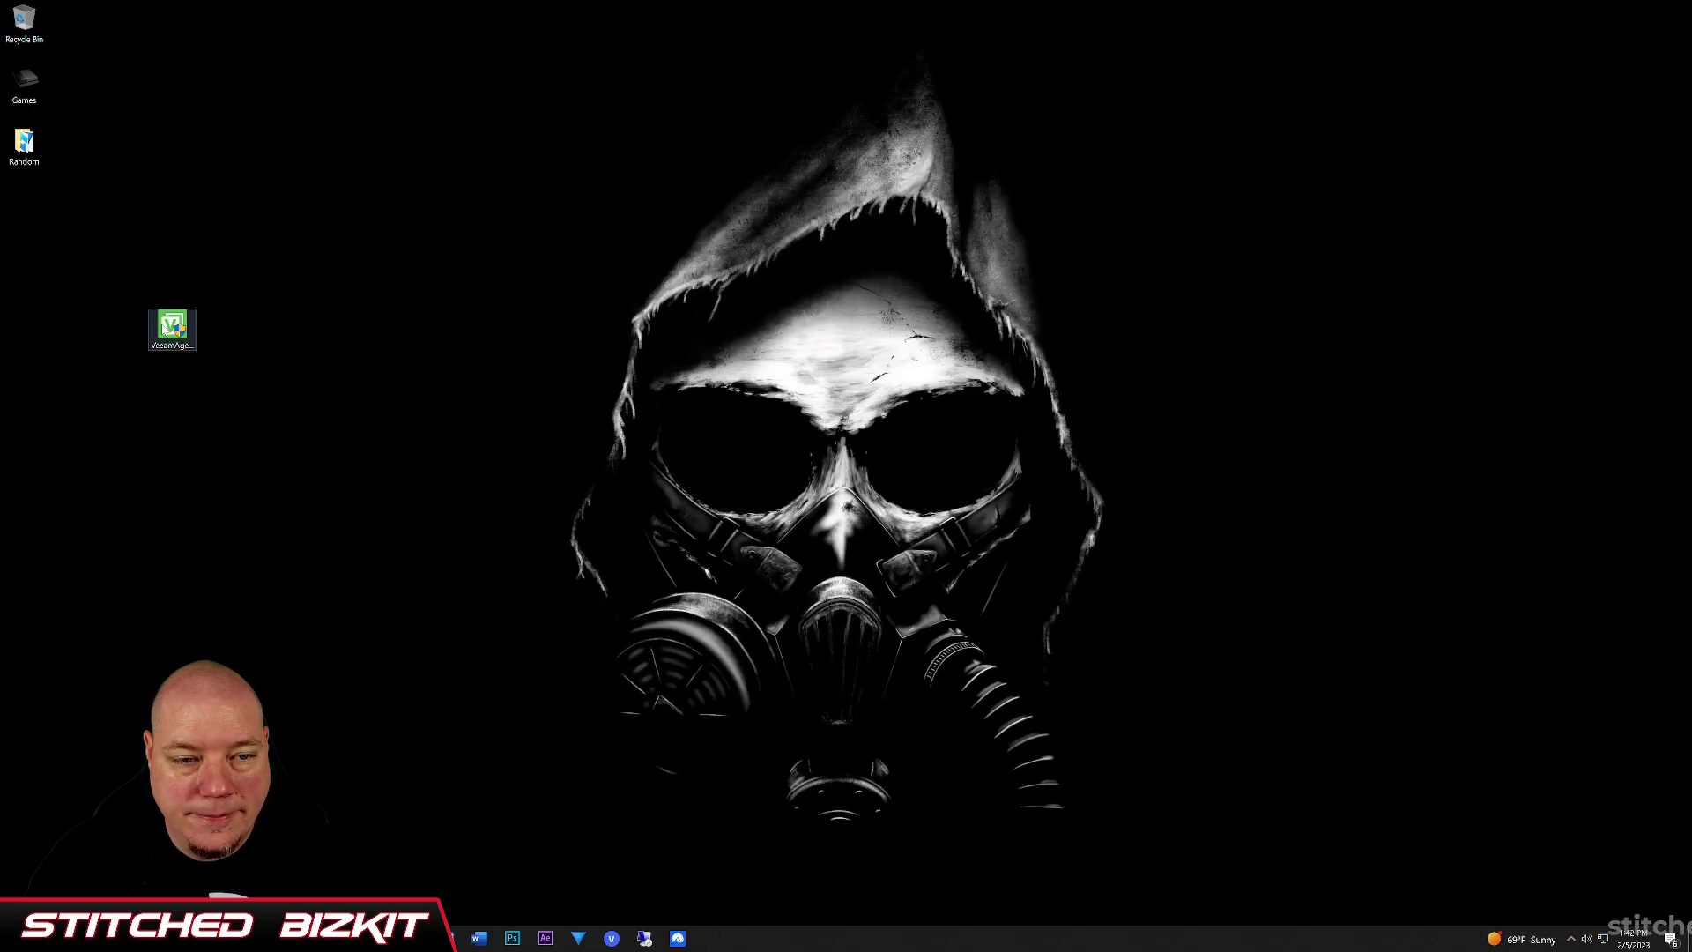
right_click(163, 324)
click(212, 350)
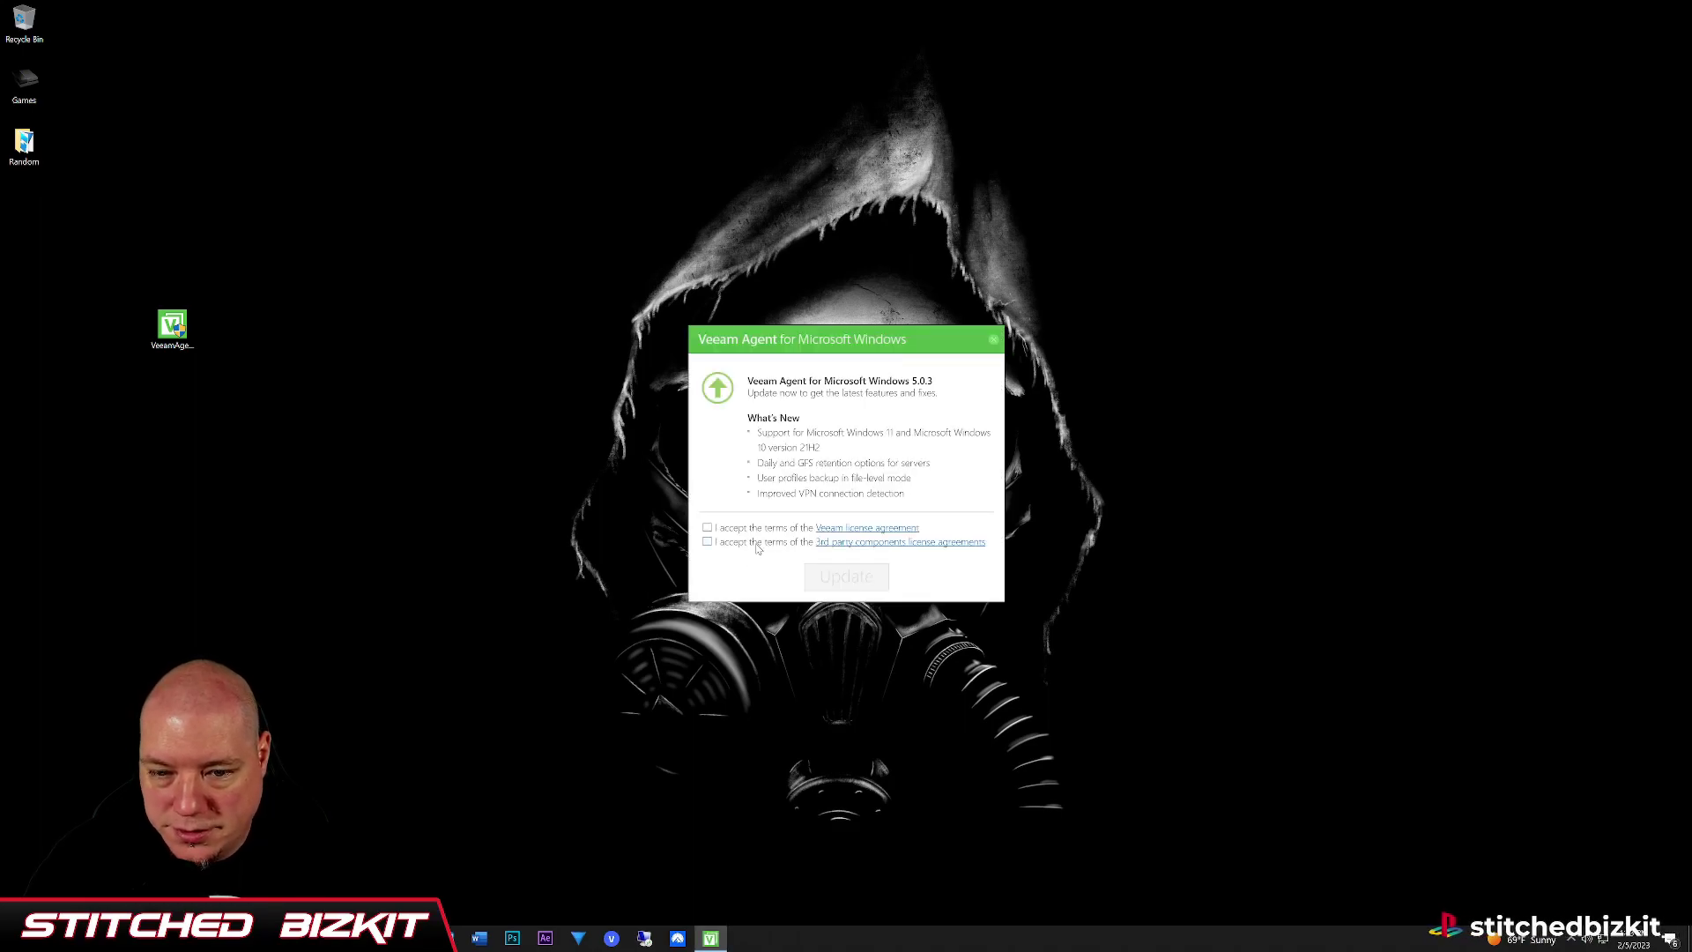
Step: Accept the license terms, update to 5.0.3, and finish without the Recovery Media wizard
click(707, 542)
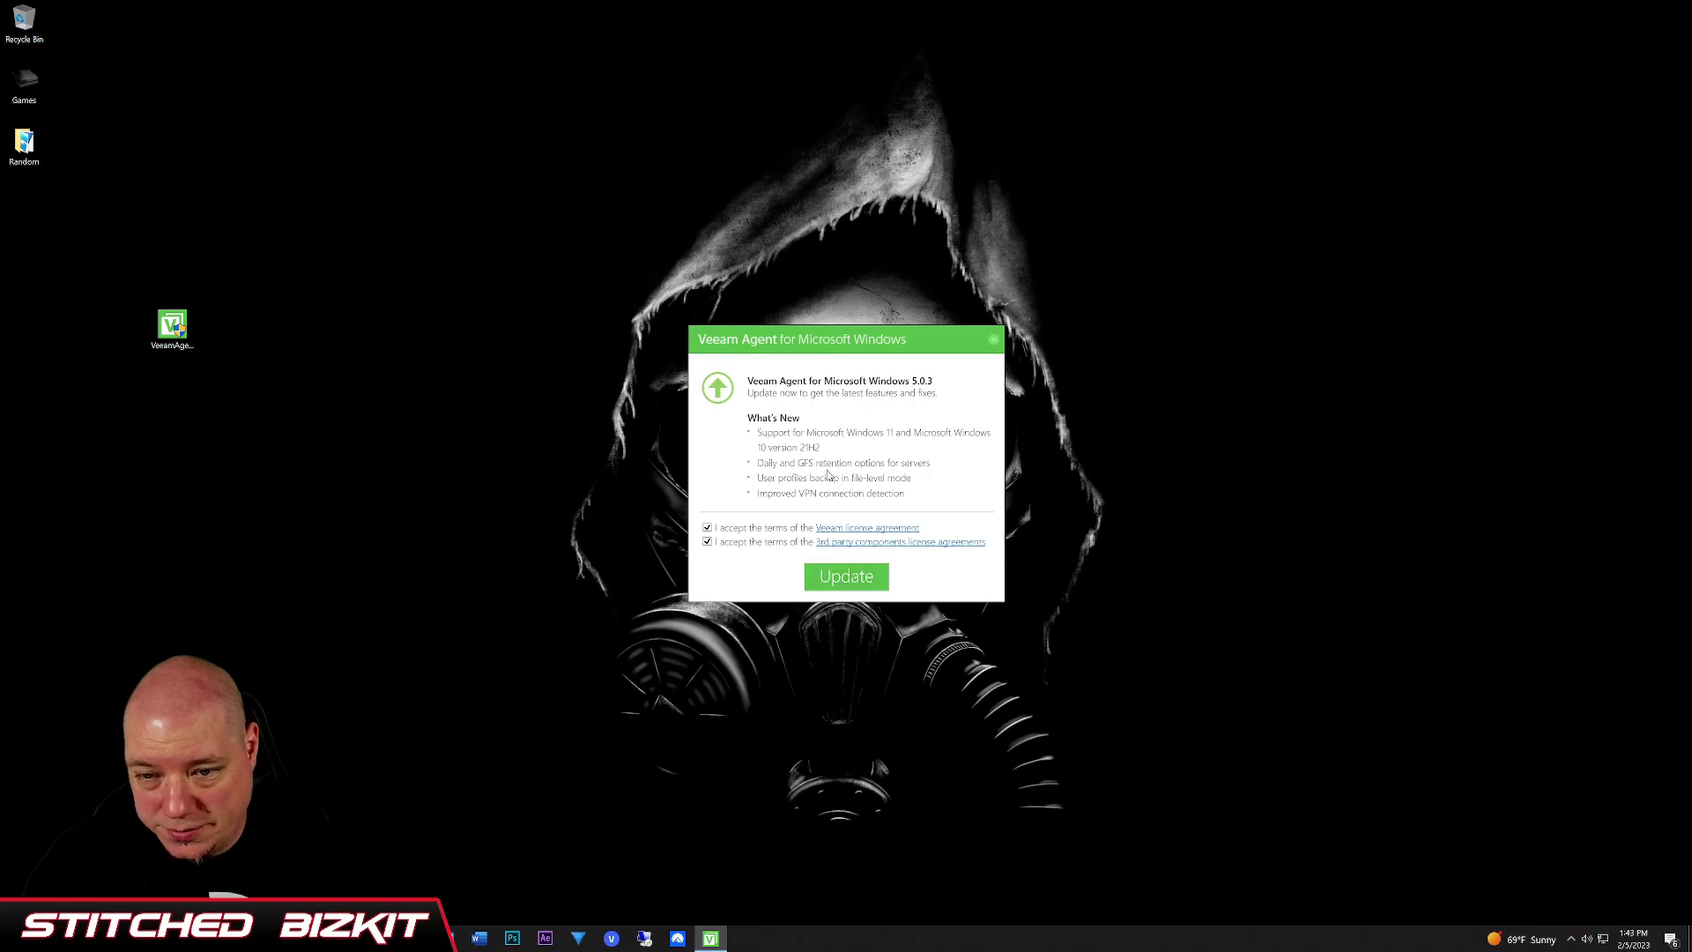
click(853, 583)
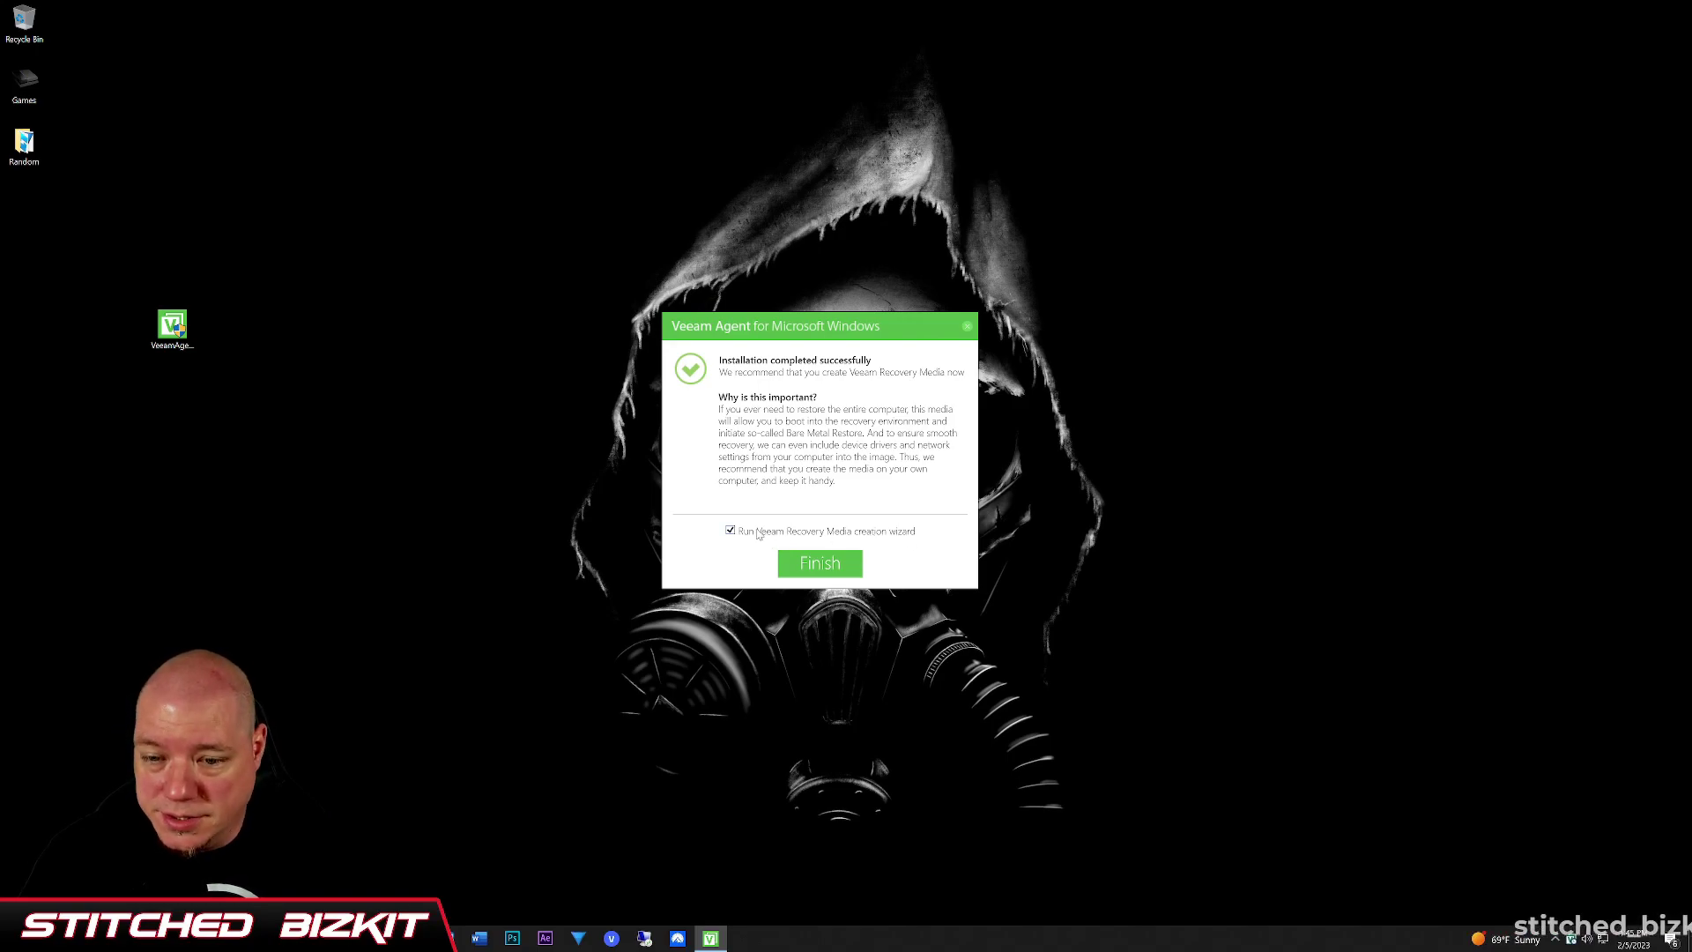
click(731, 532)
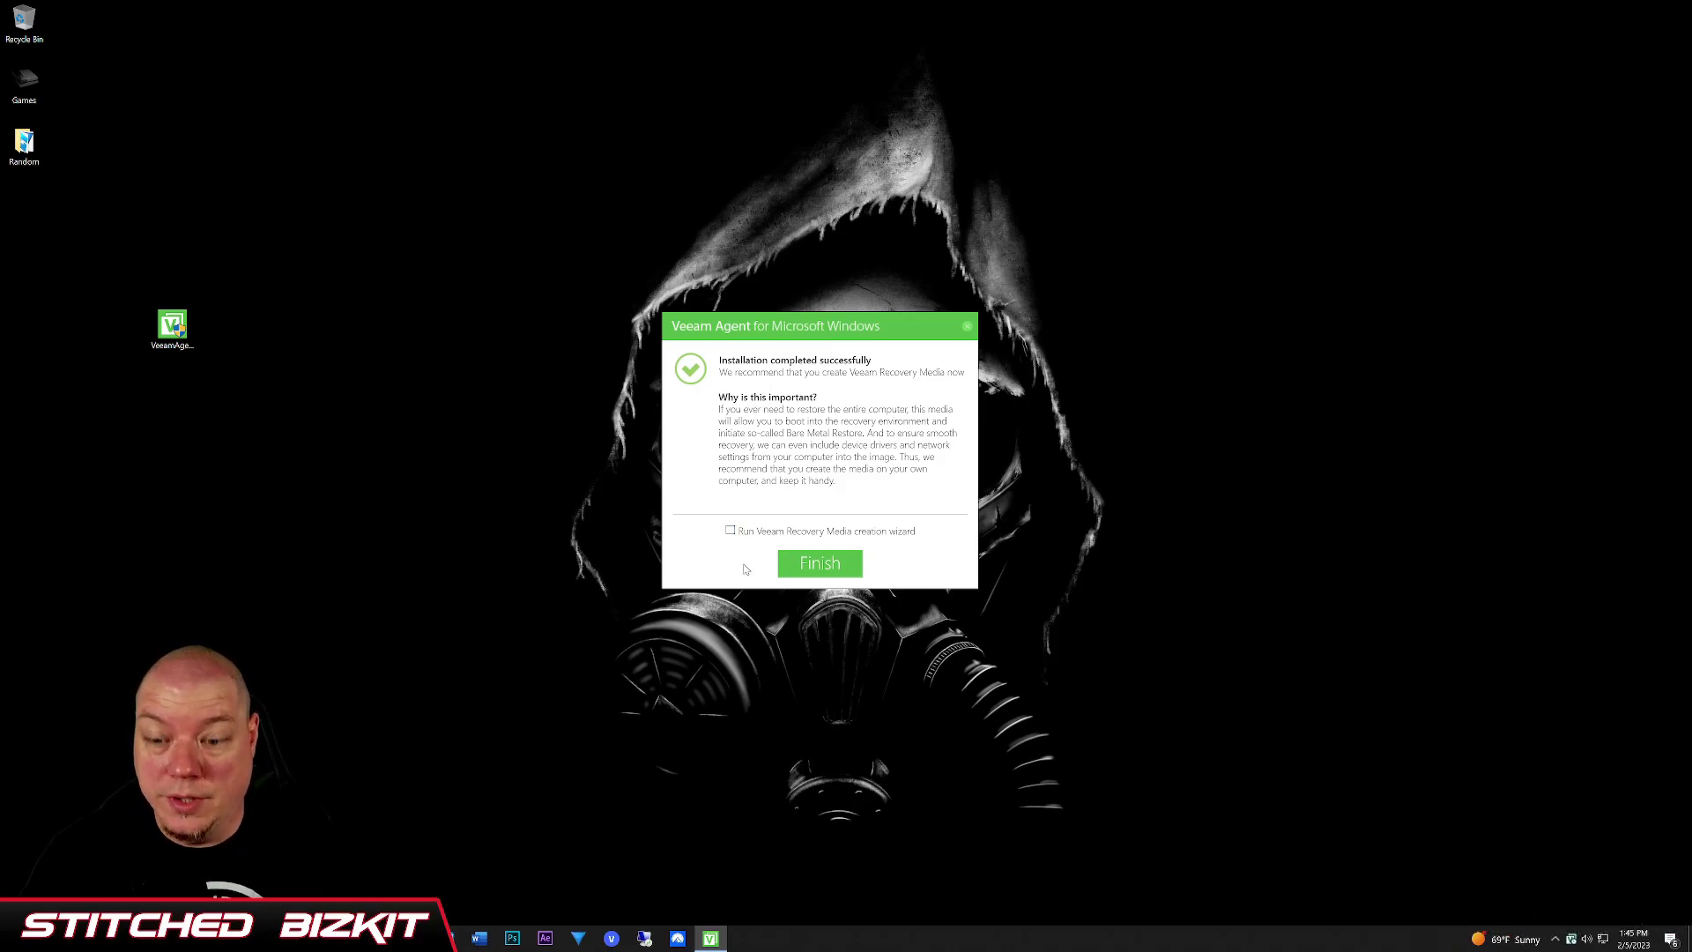
click(805, 566)
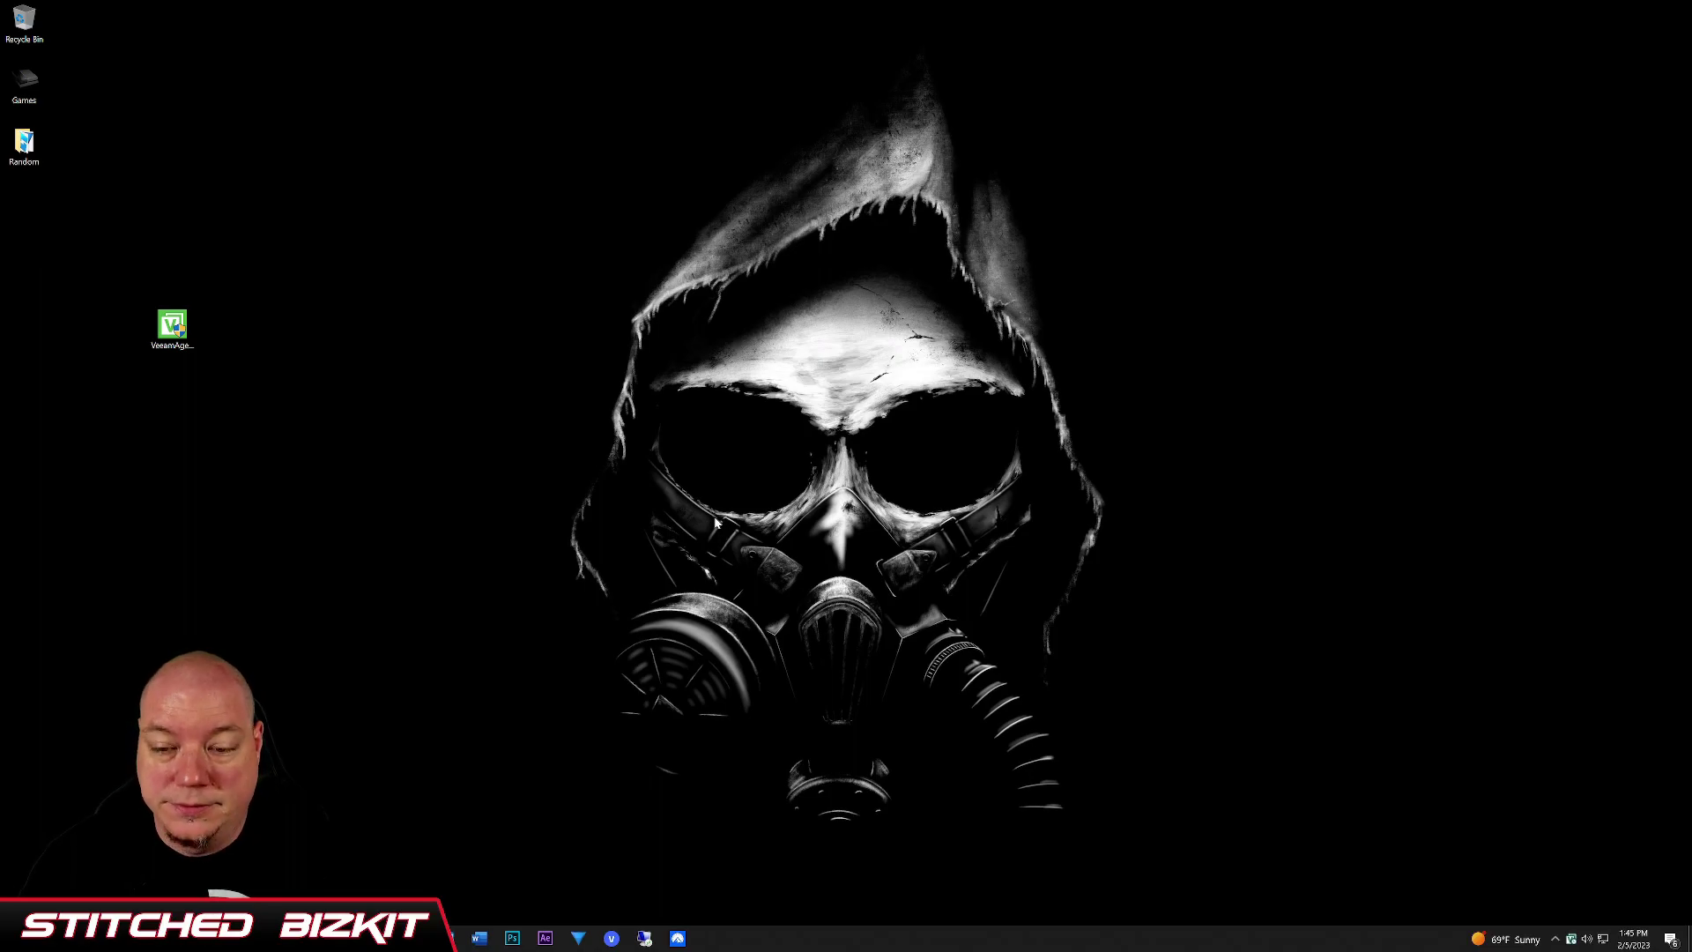
Step: Launch Veeam Agent for Microsoft Windows from the Start menu search
key(super)
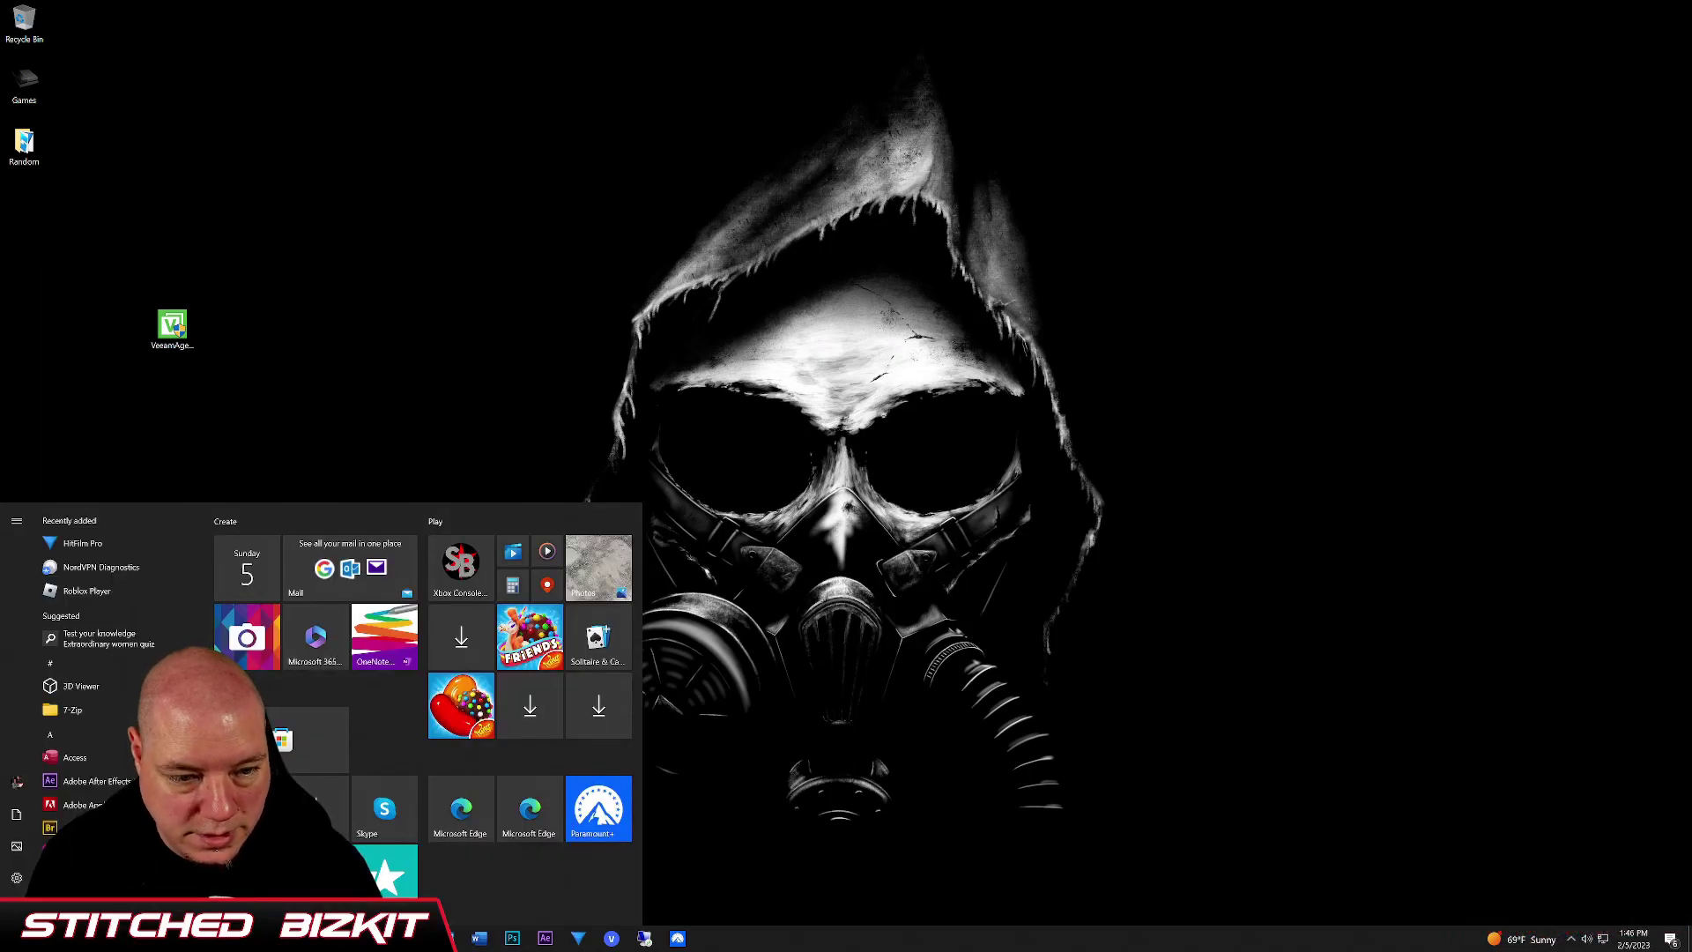
text(veeam)
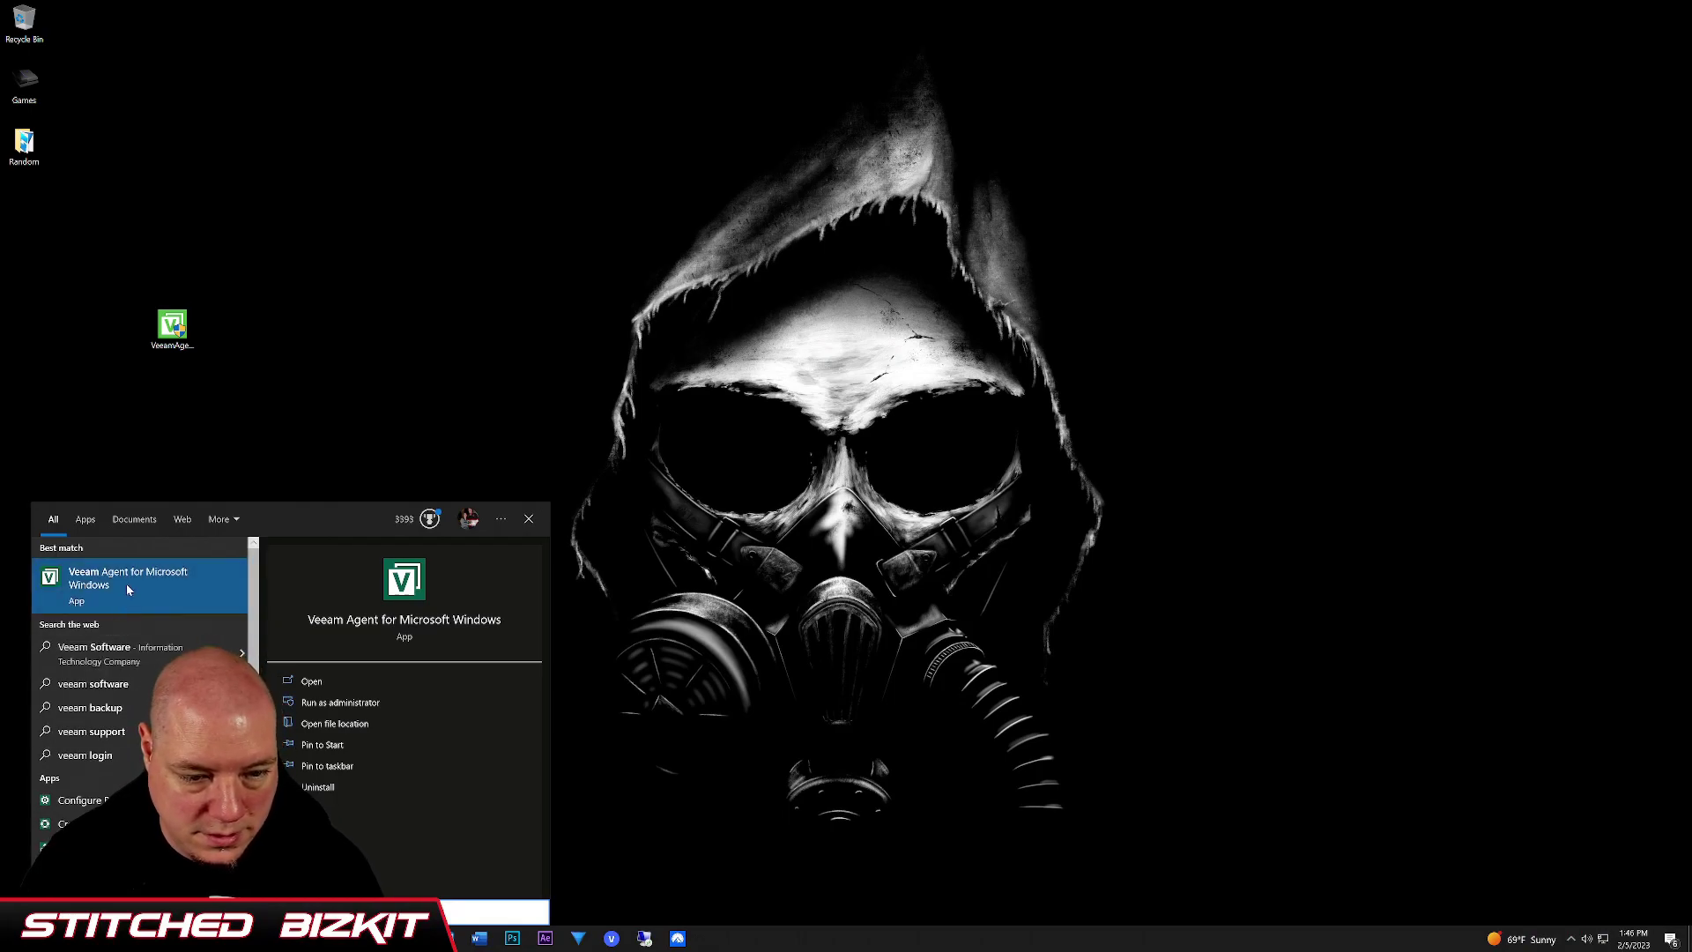
click(125, 583)
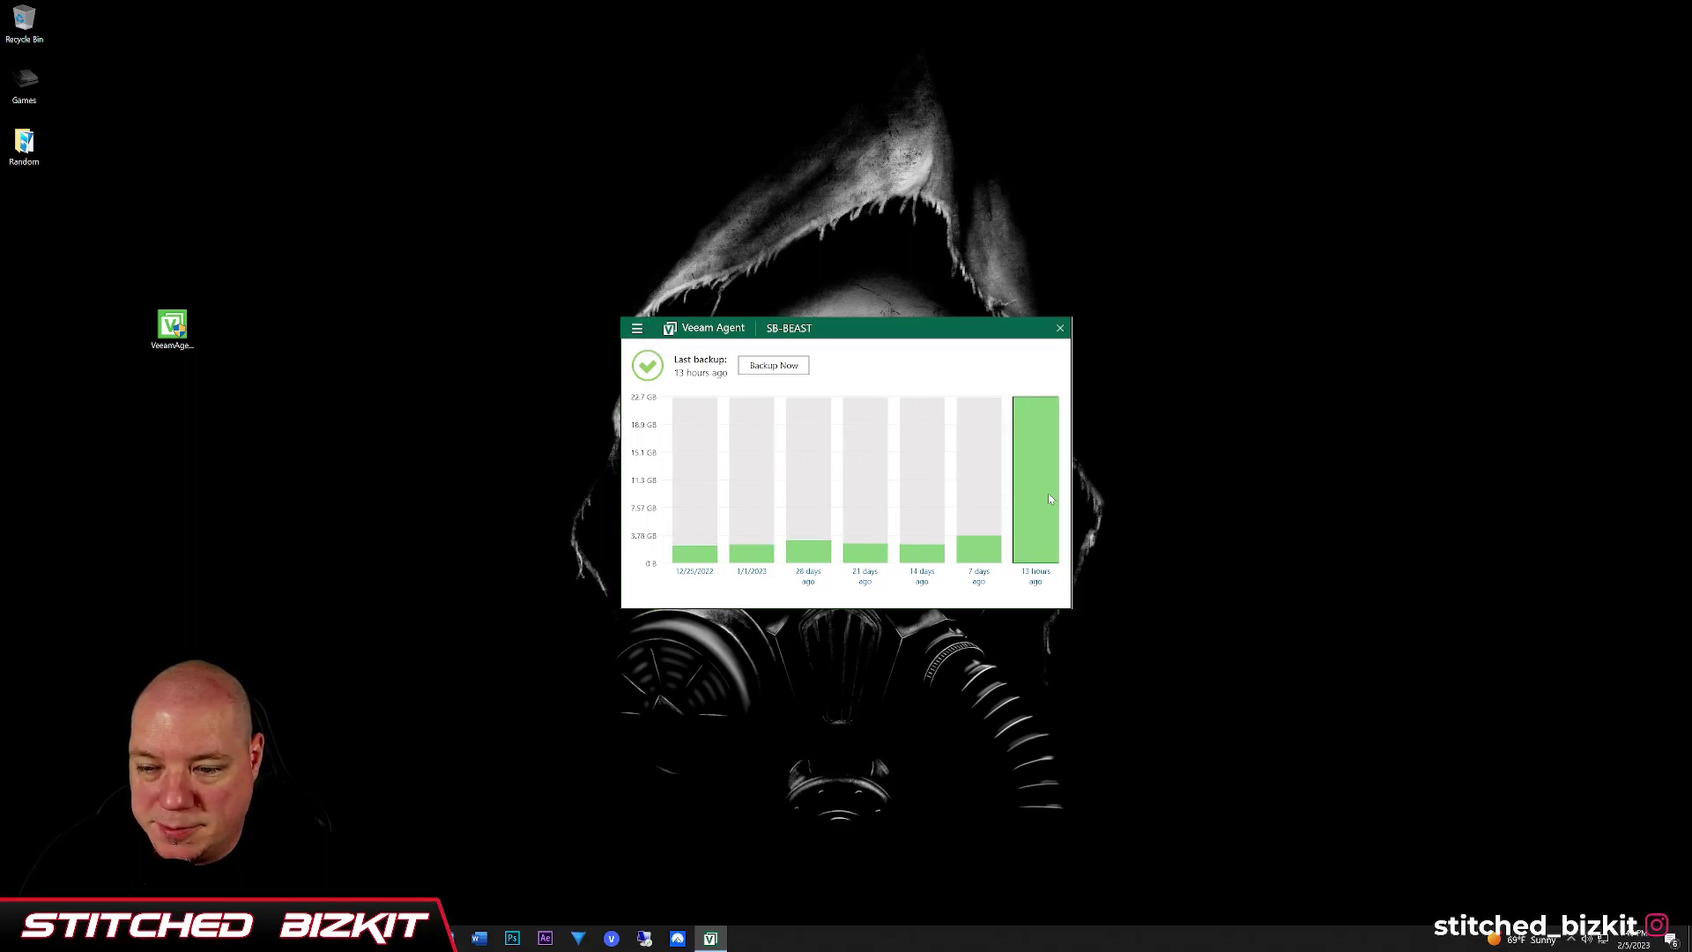
Step: Try adding a new job, refused in Free edition, then show the SB-BEAST job's actions
click(638, 329)
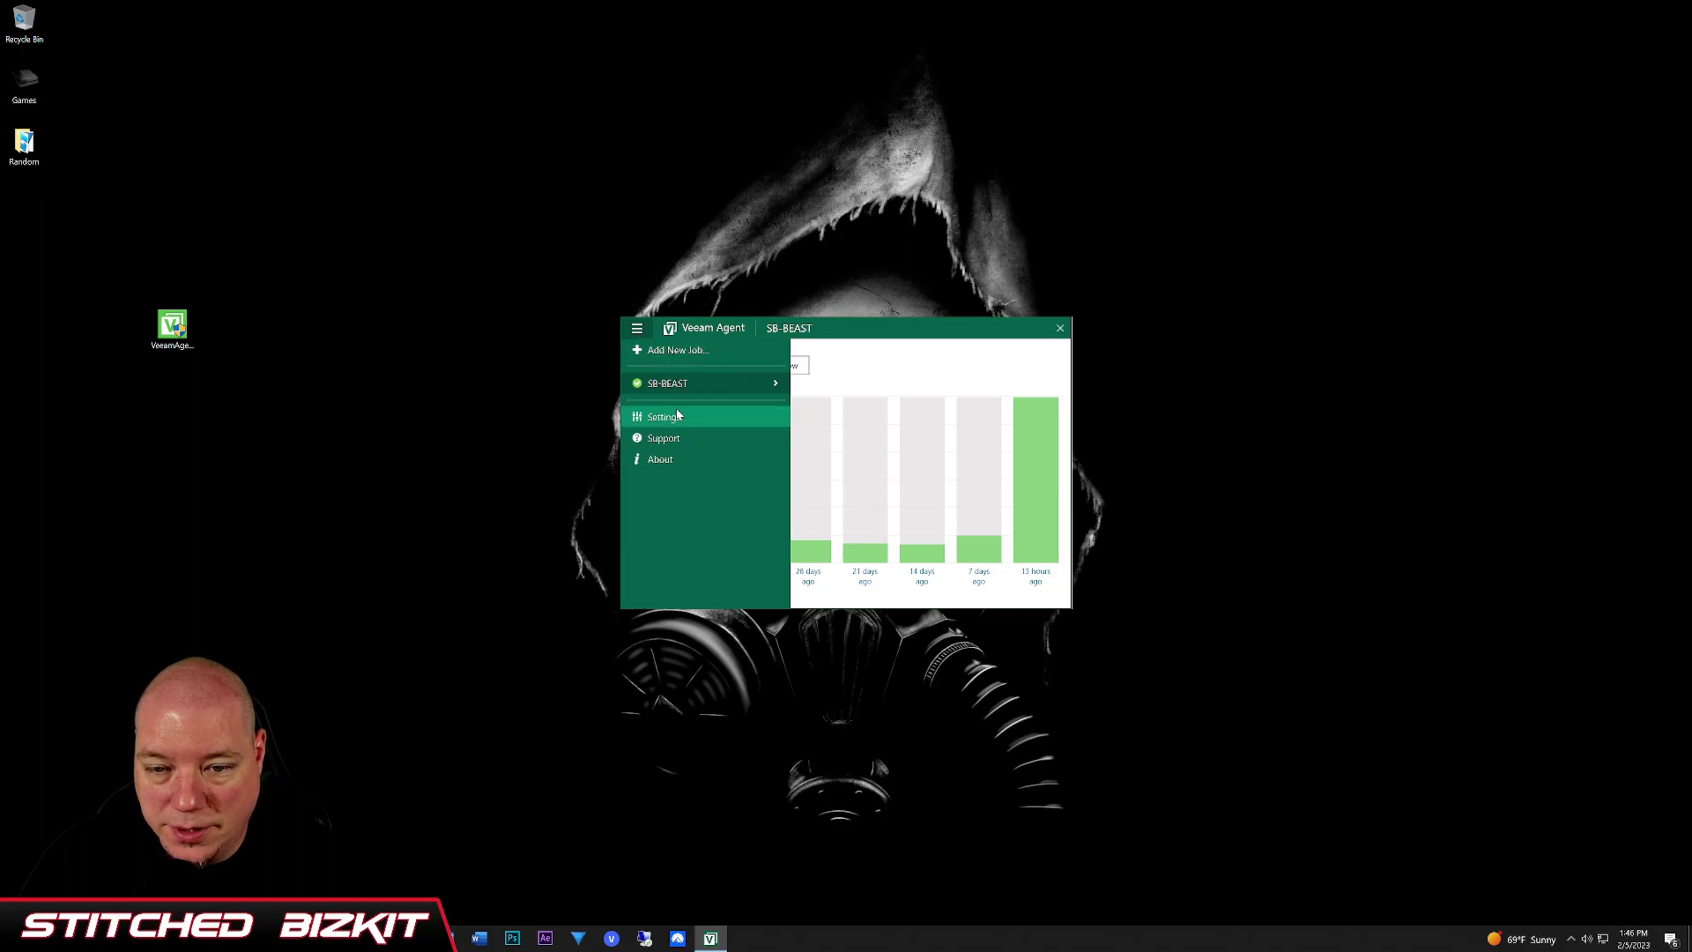
click(636, 330)
click(636, 329)
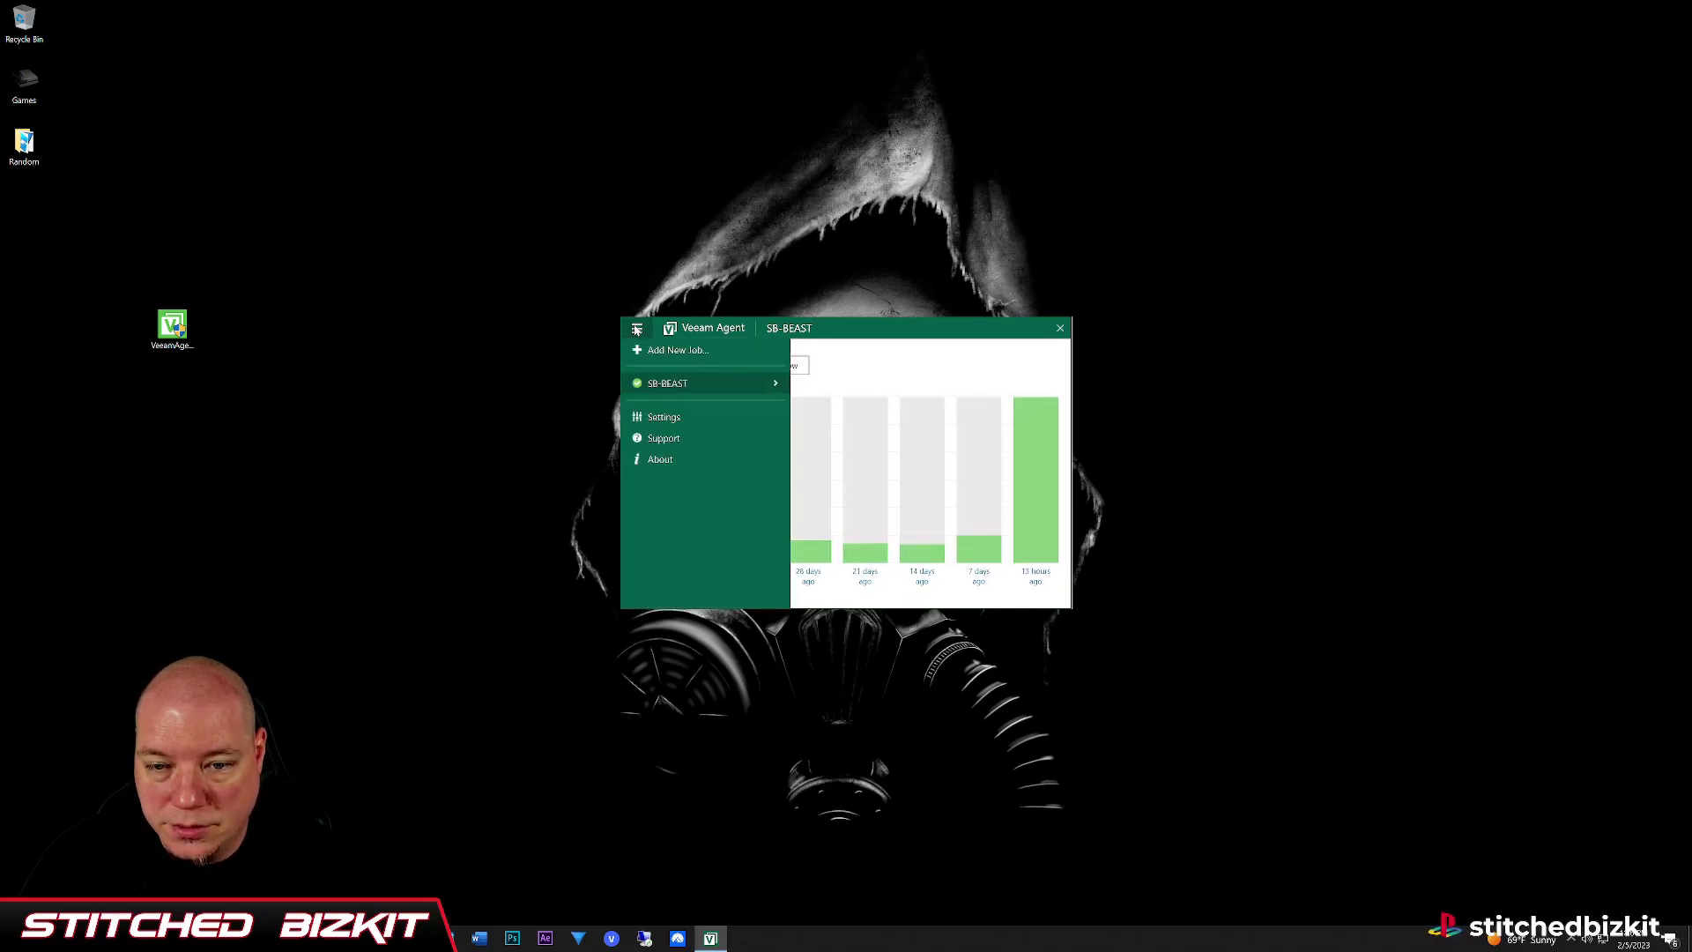
click(674, 385)
click(677, 353)
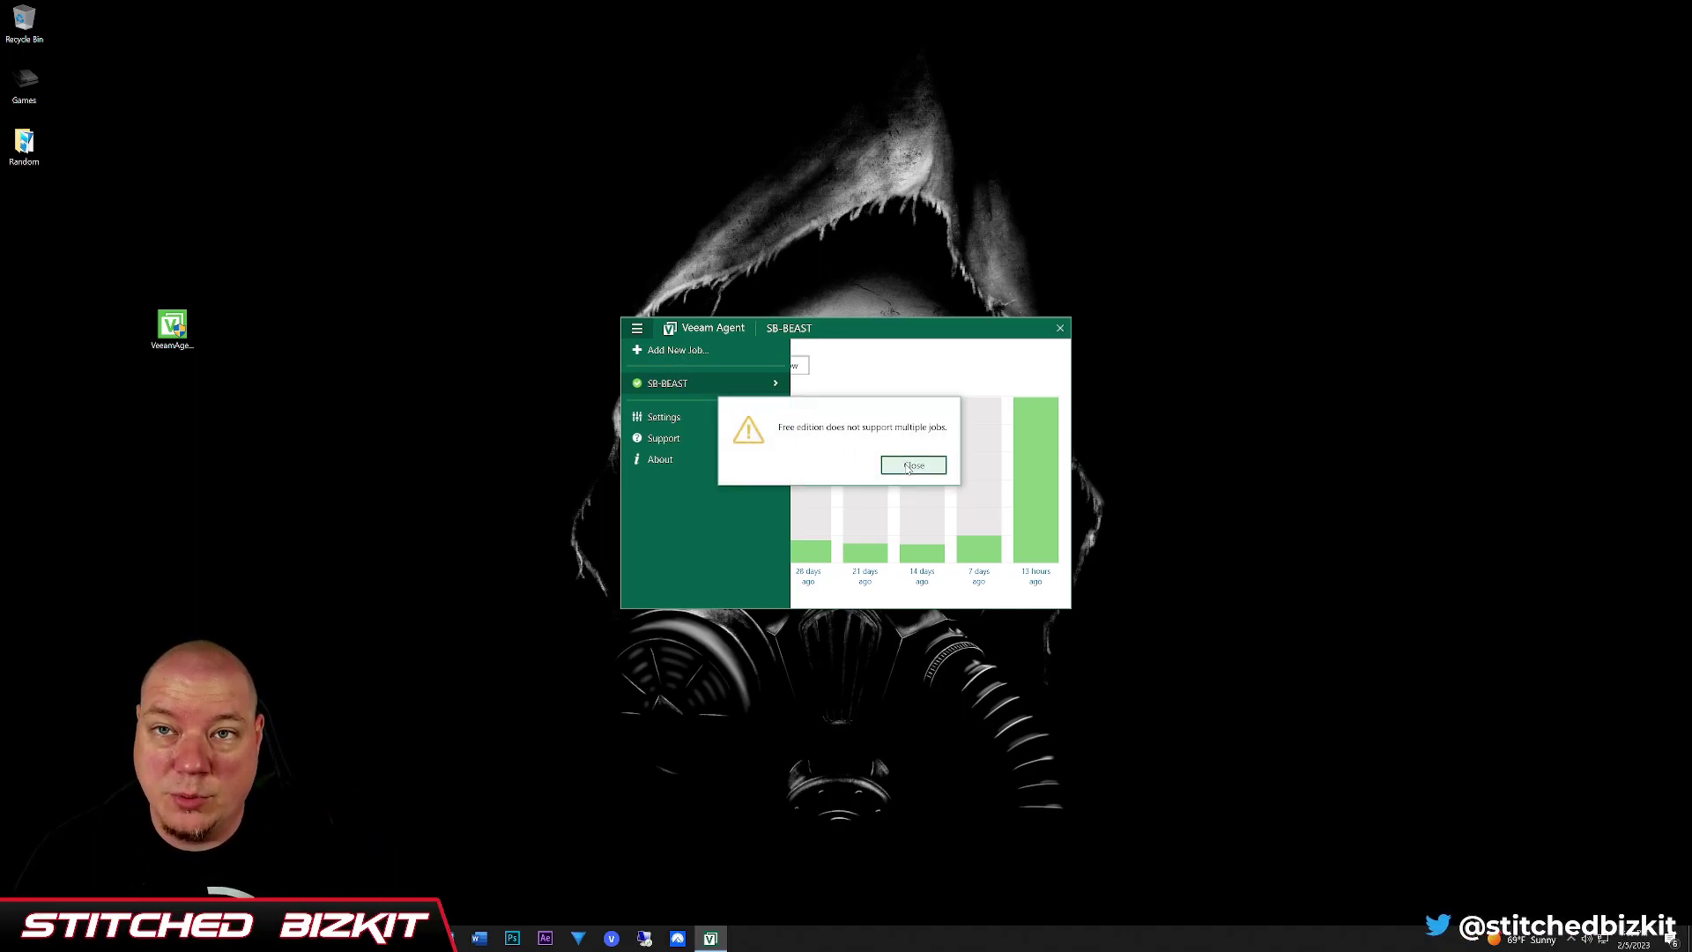
click(912, 466)
click(710, 386)
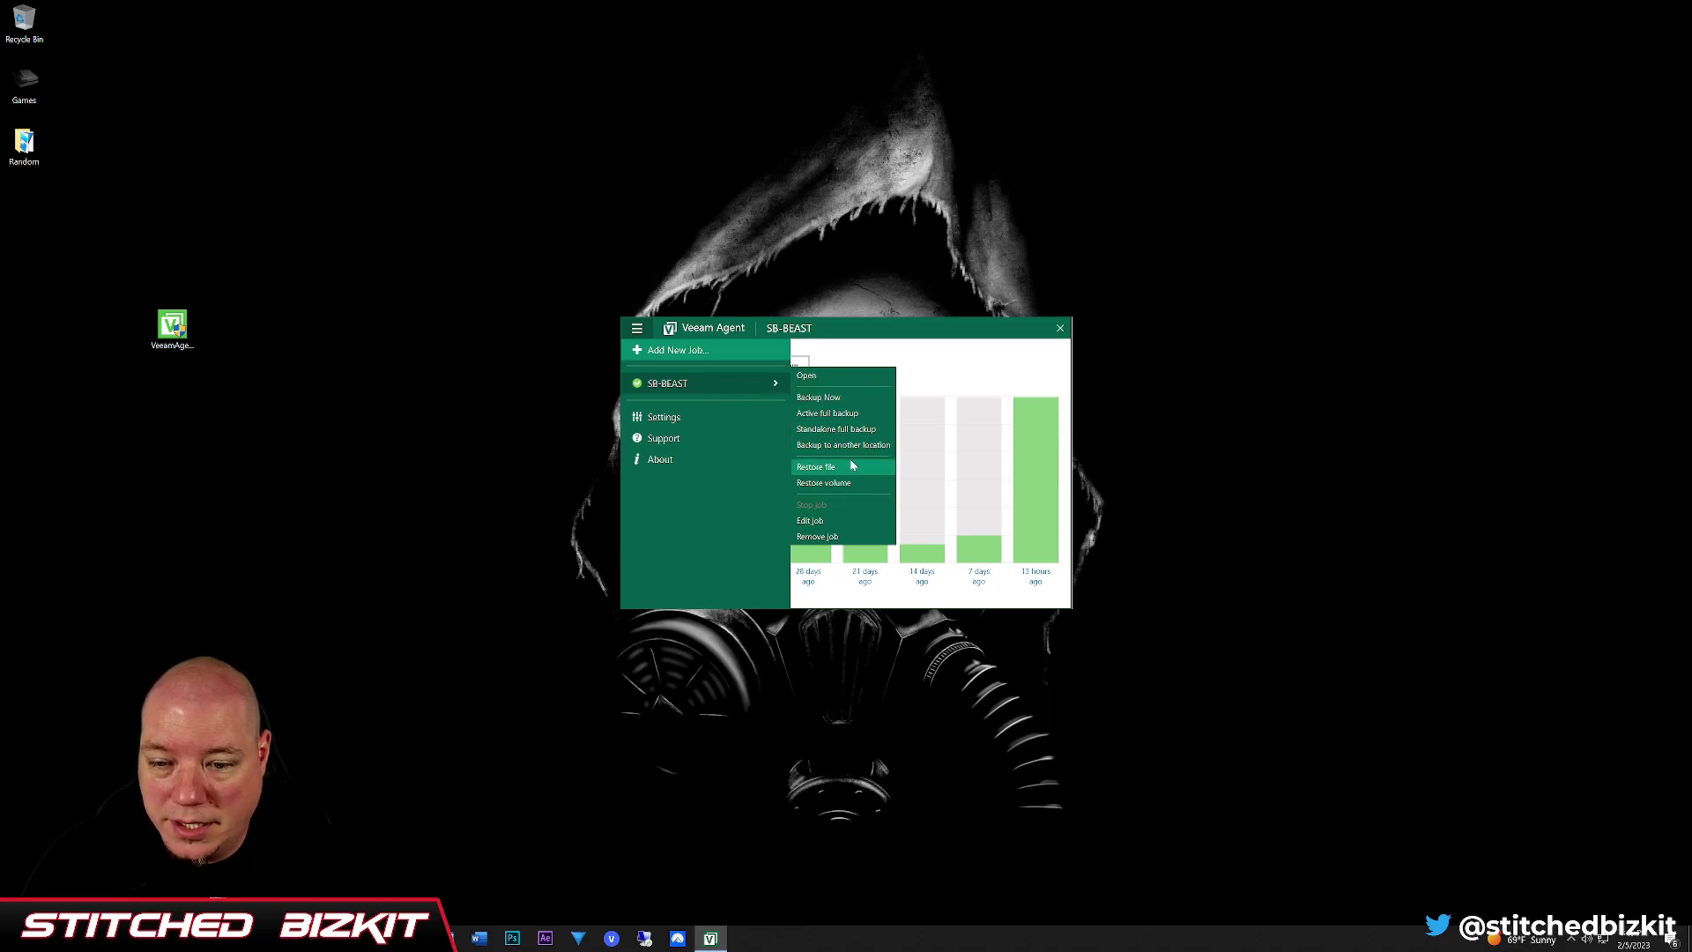
Step: Start editing the SB-BEAST job and advance past backup mode to file selection
click(829, 521)
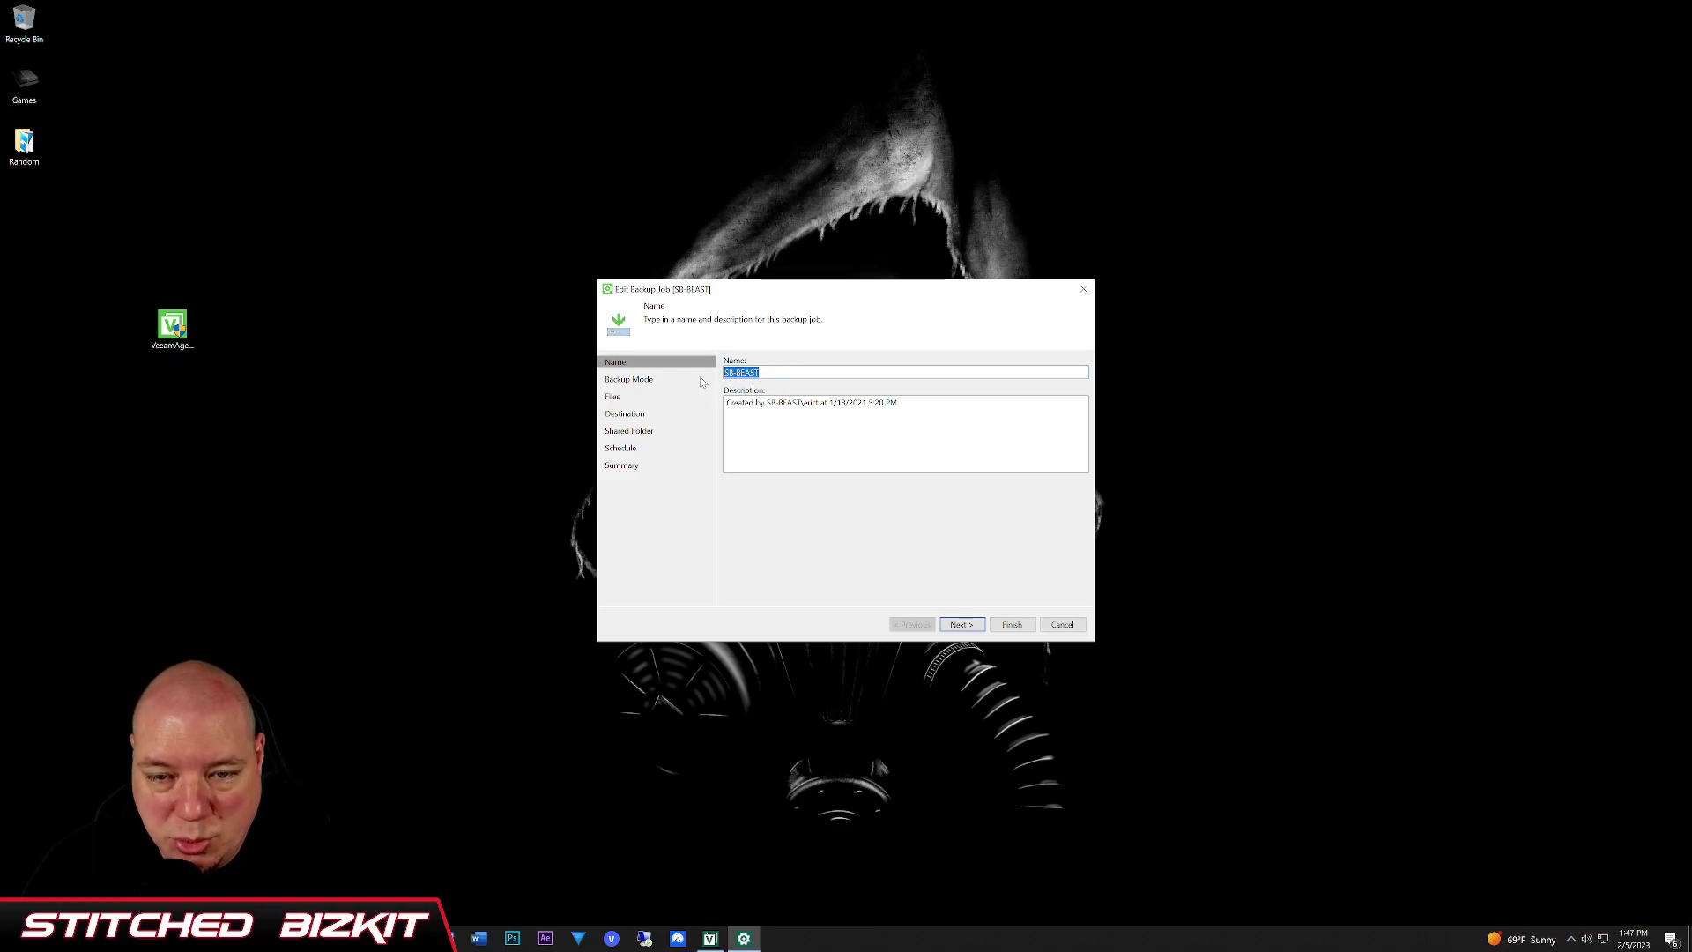
click(962, 625)
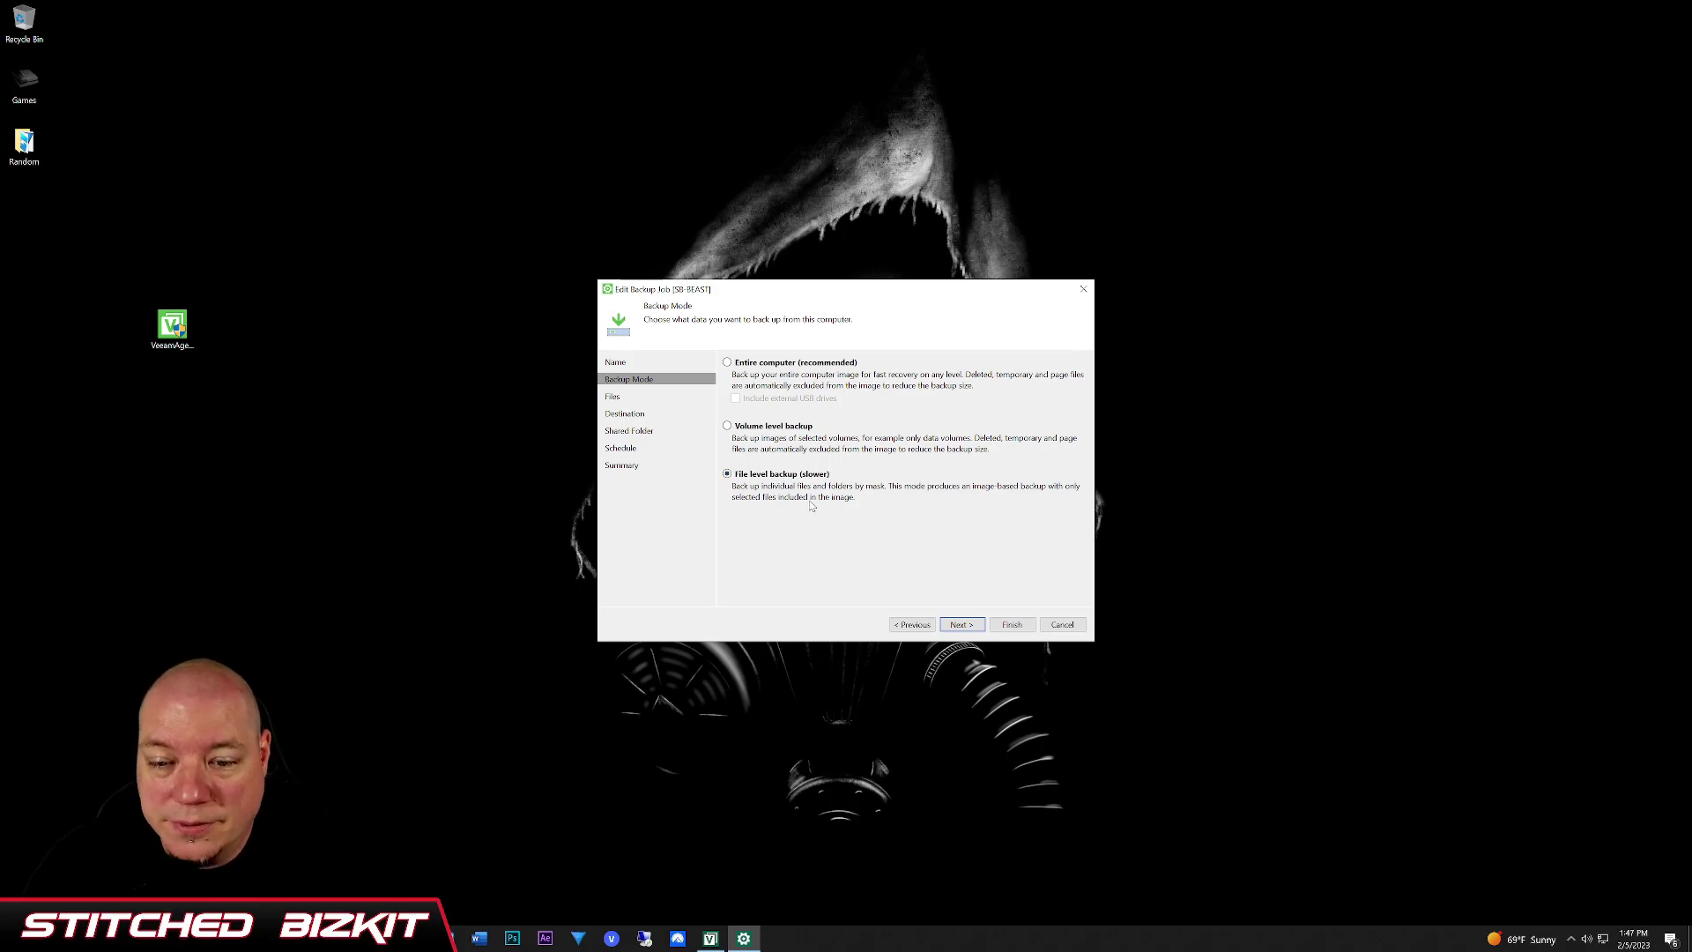
click(960, 624)
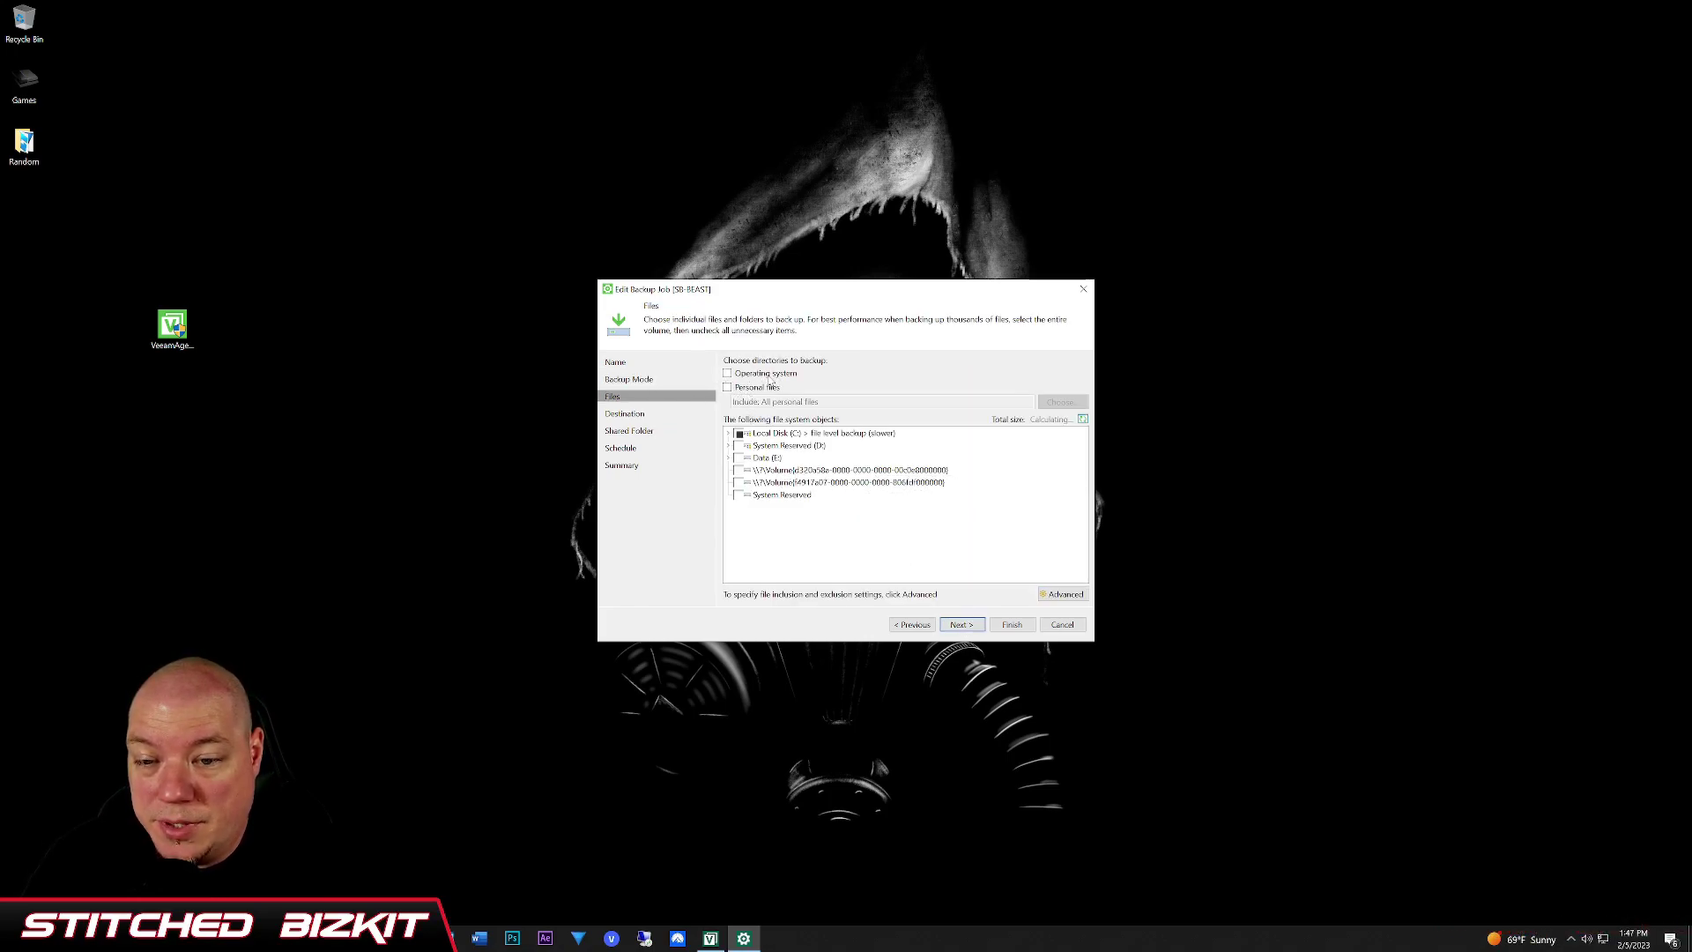
Step: Back up only C:\Users, excluding personal files, and continue to the destination
click(737, 388)
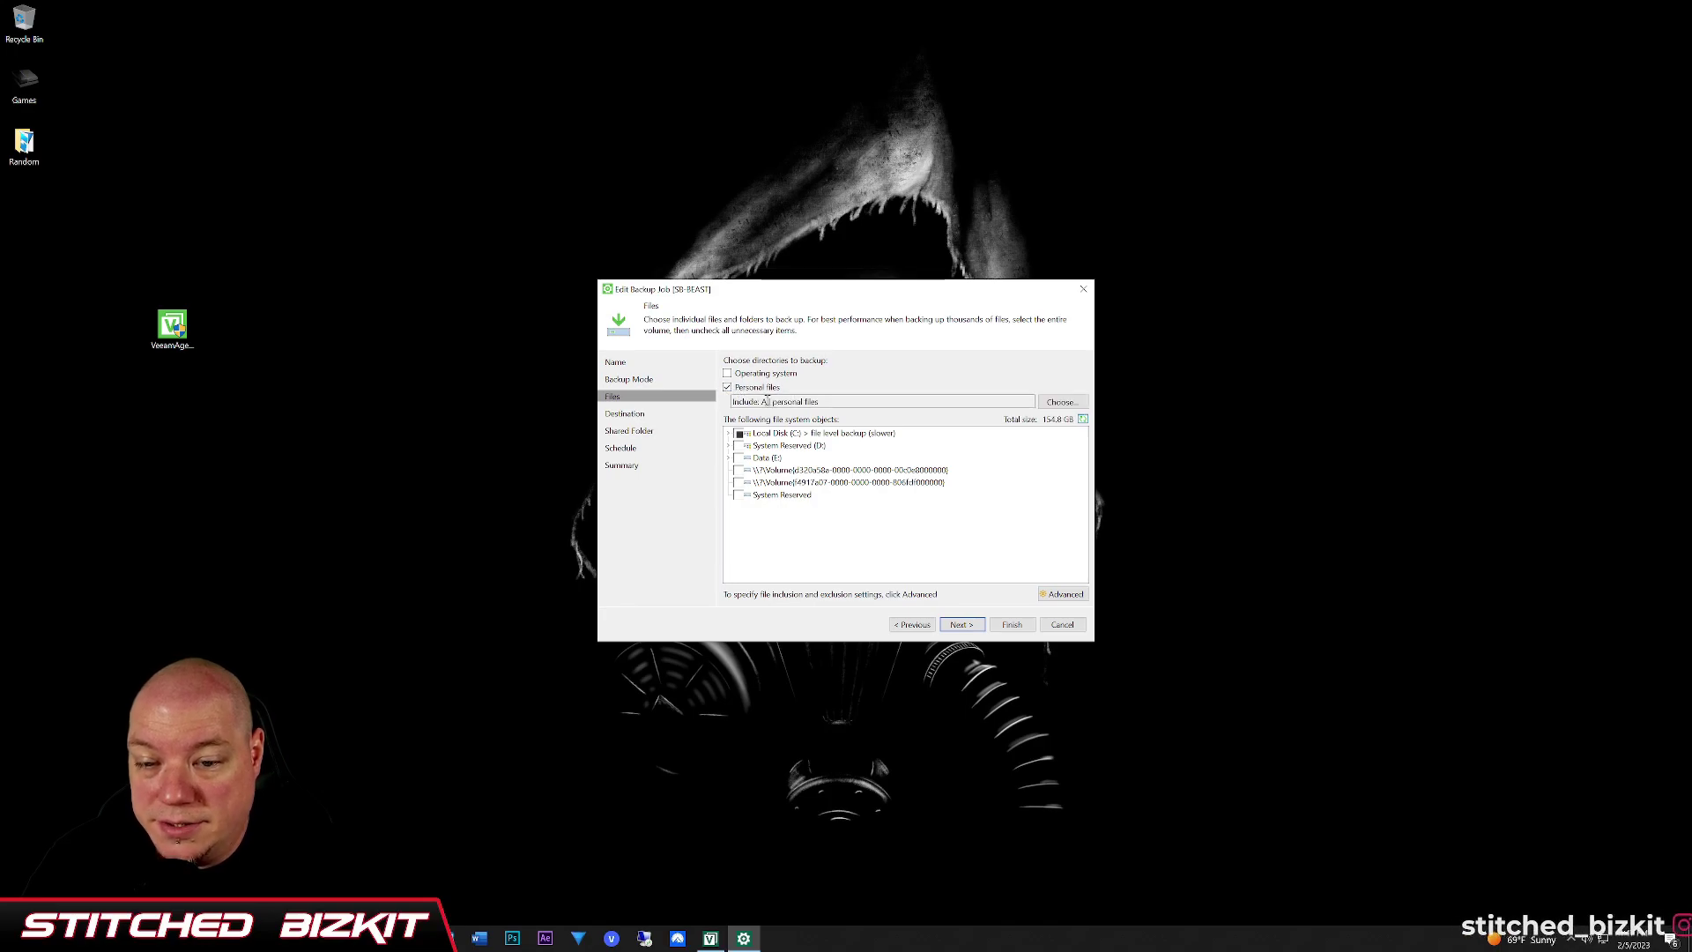
click(728, 388)
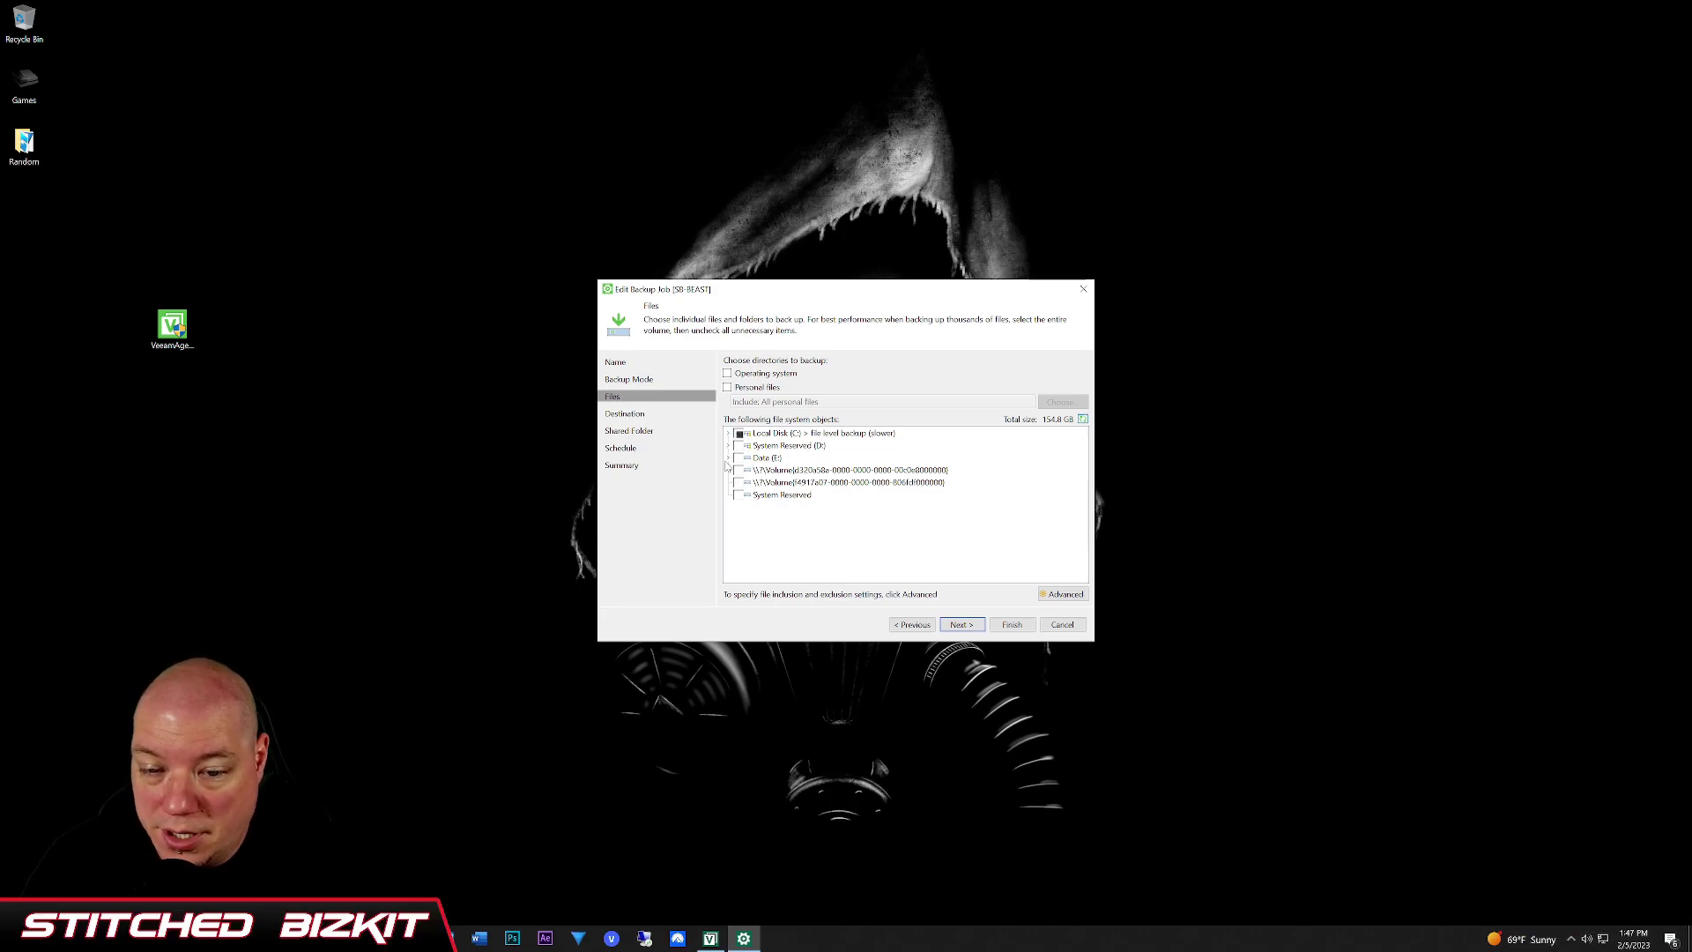
click(728, 432)
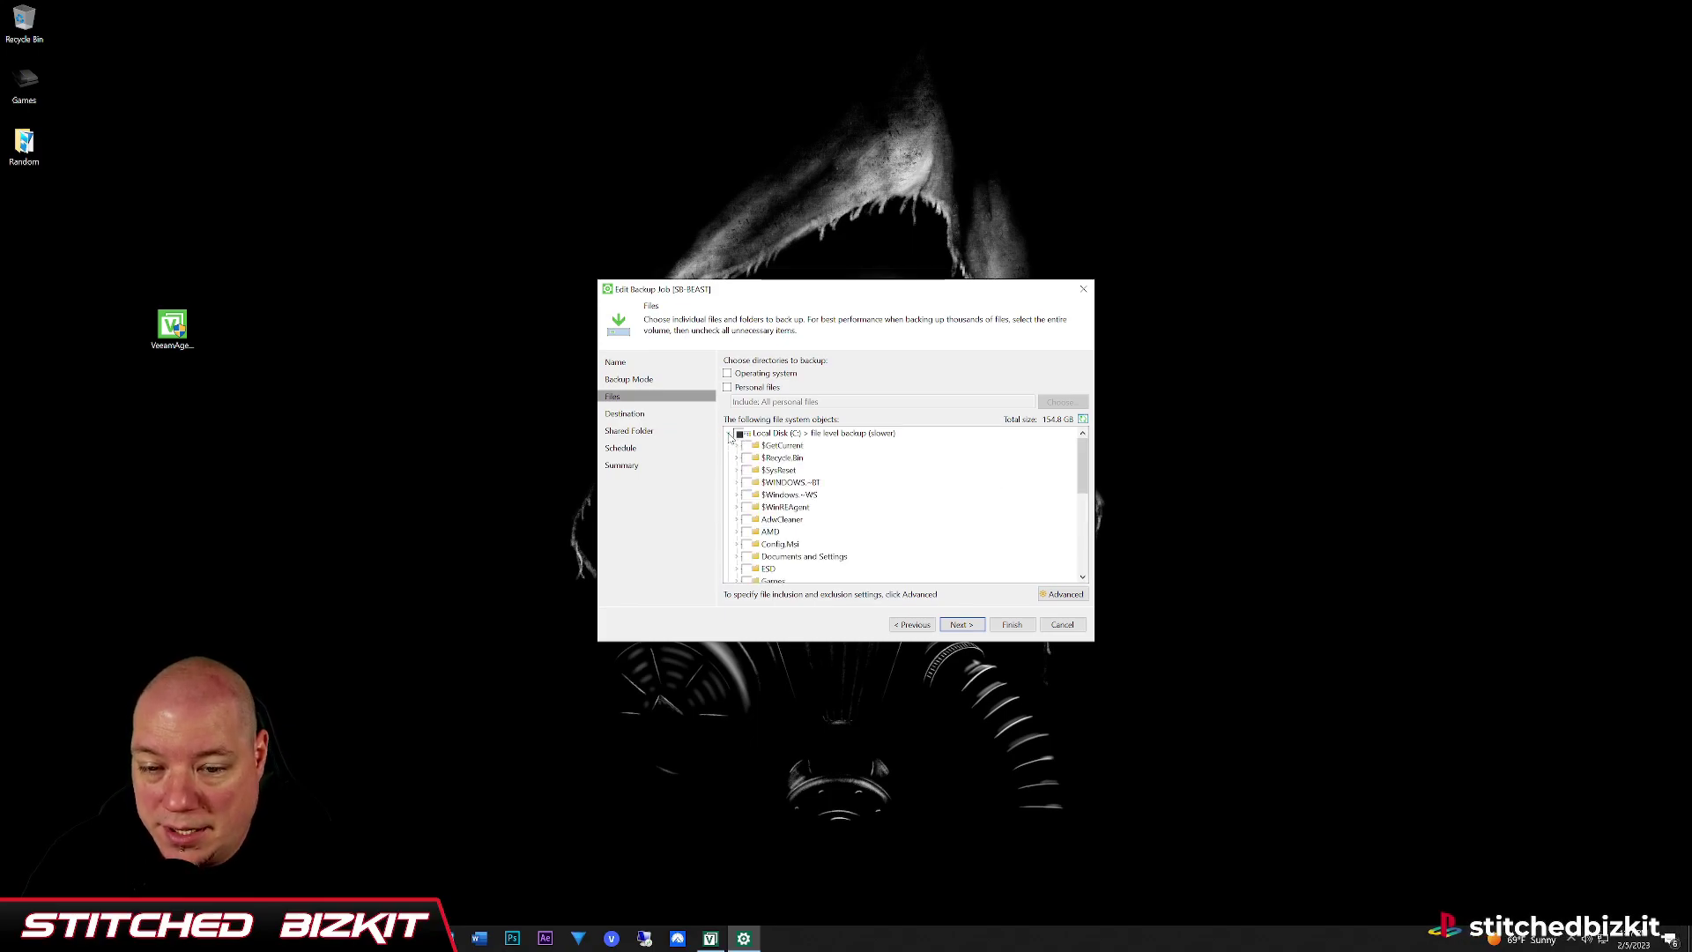
scroll(865, 479, down, 5)
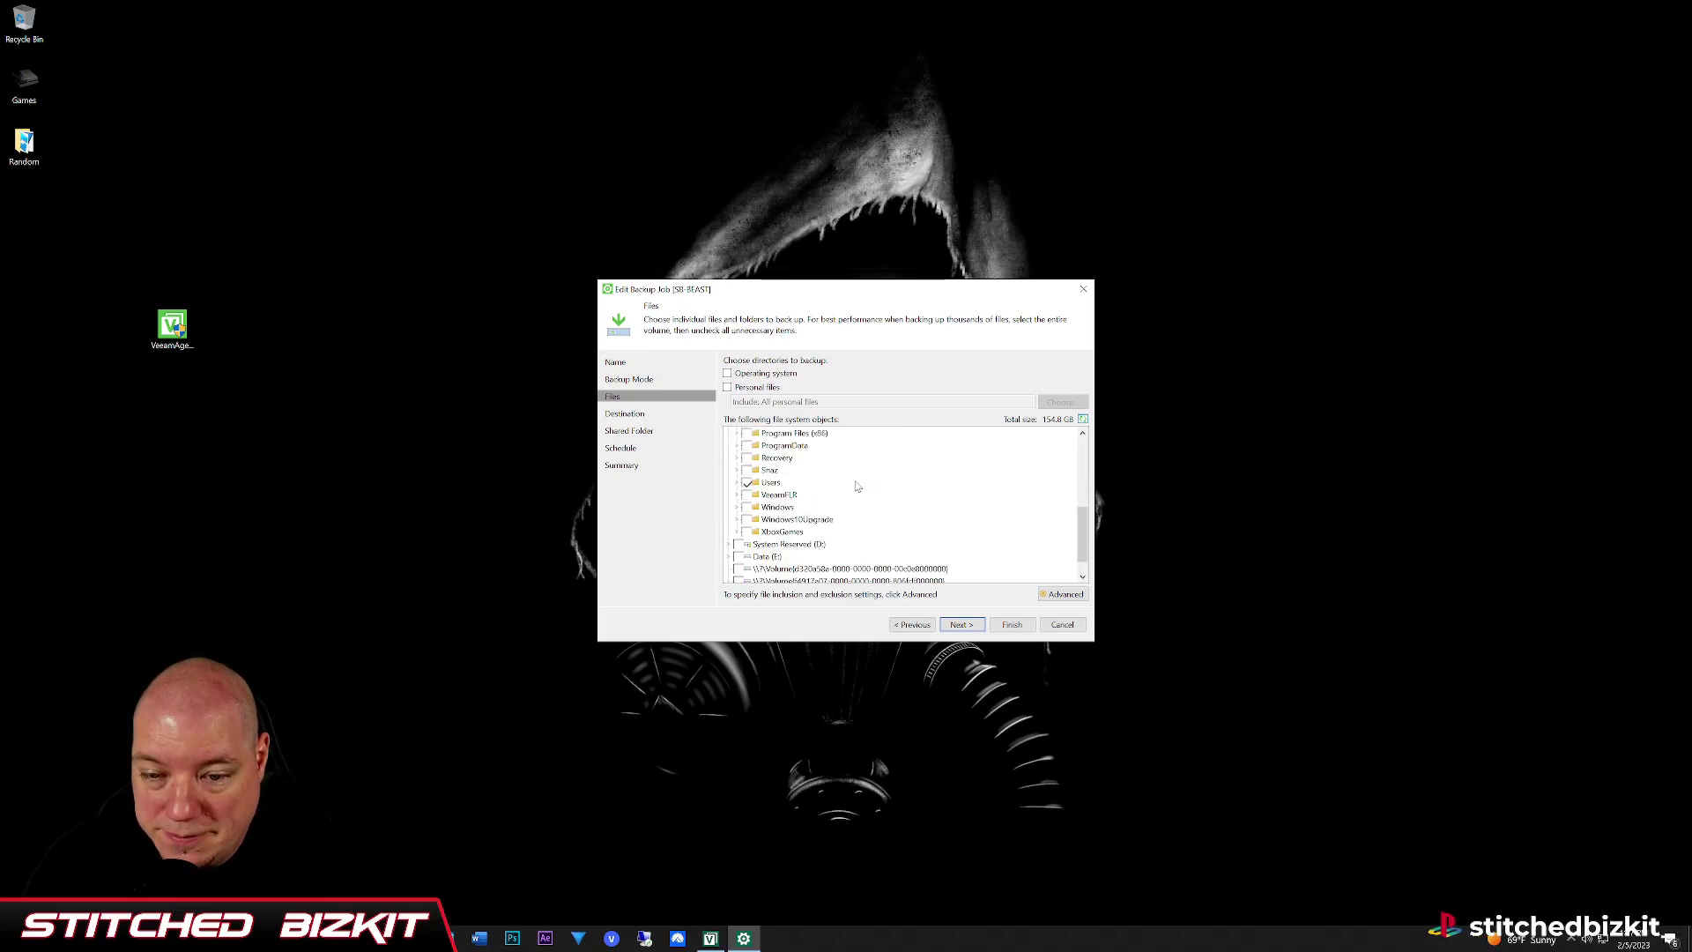
click(746, 483)
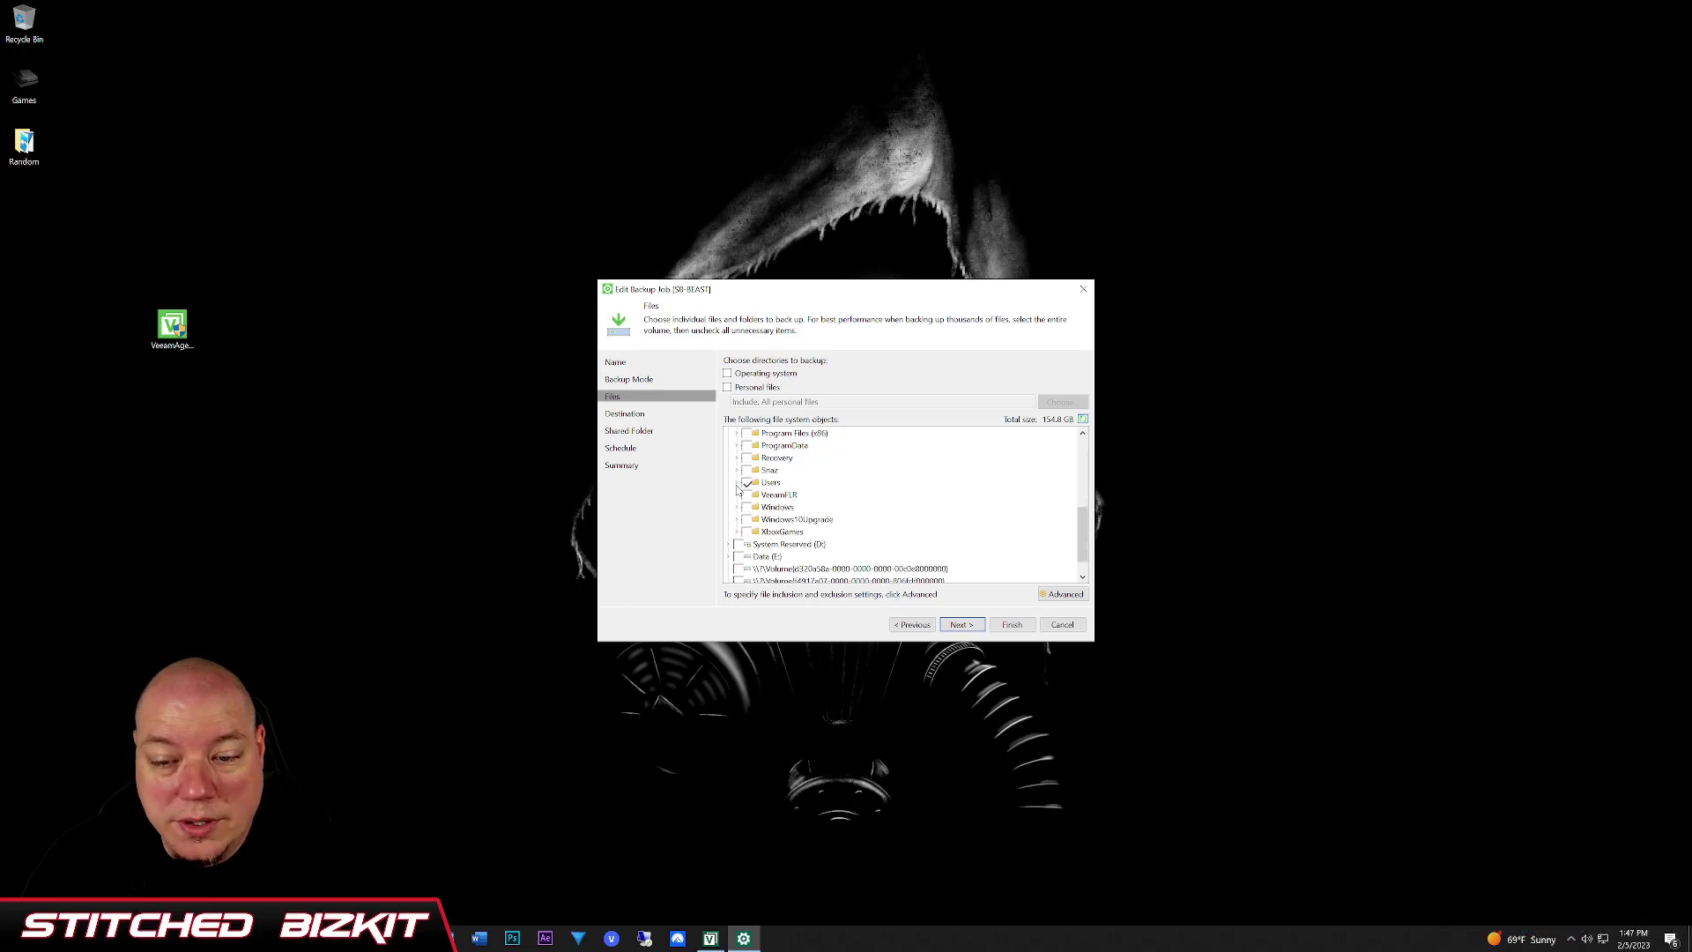
click(737, 484)
scroll(734, 490, up, 5)
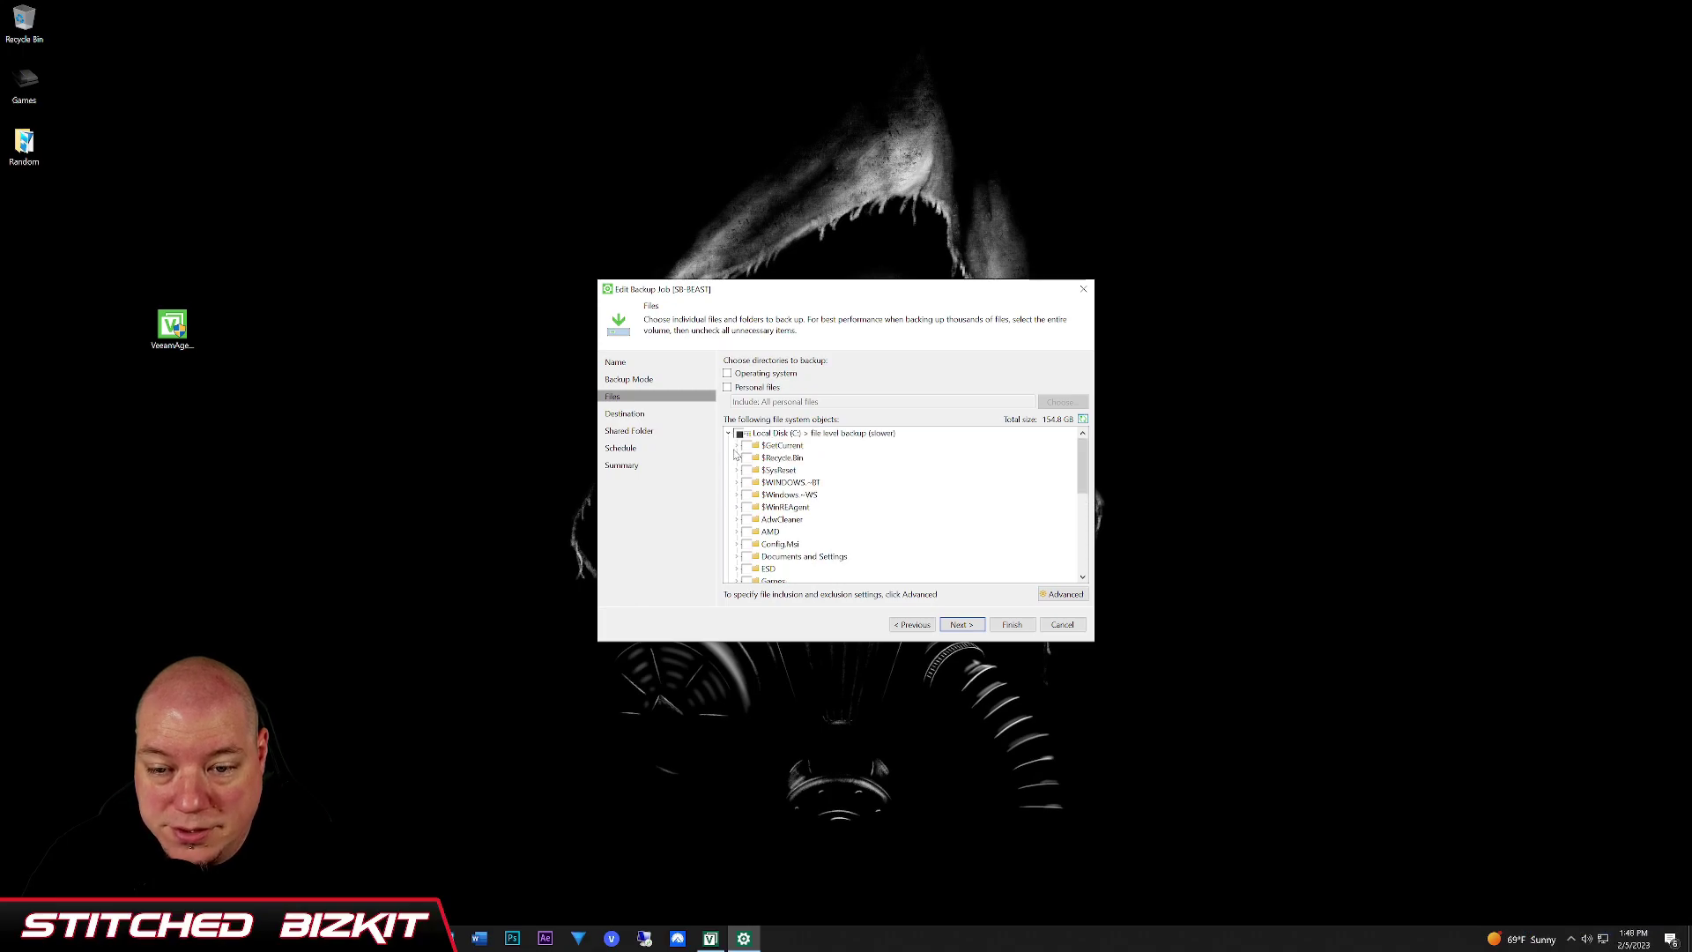
click(728, 433)
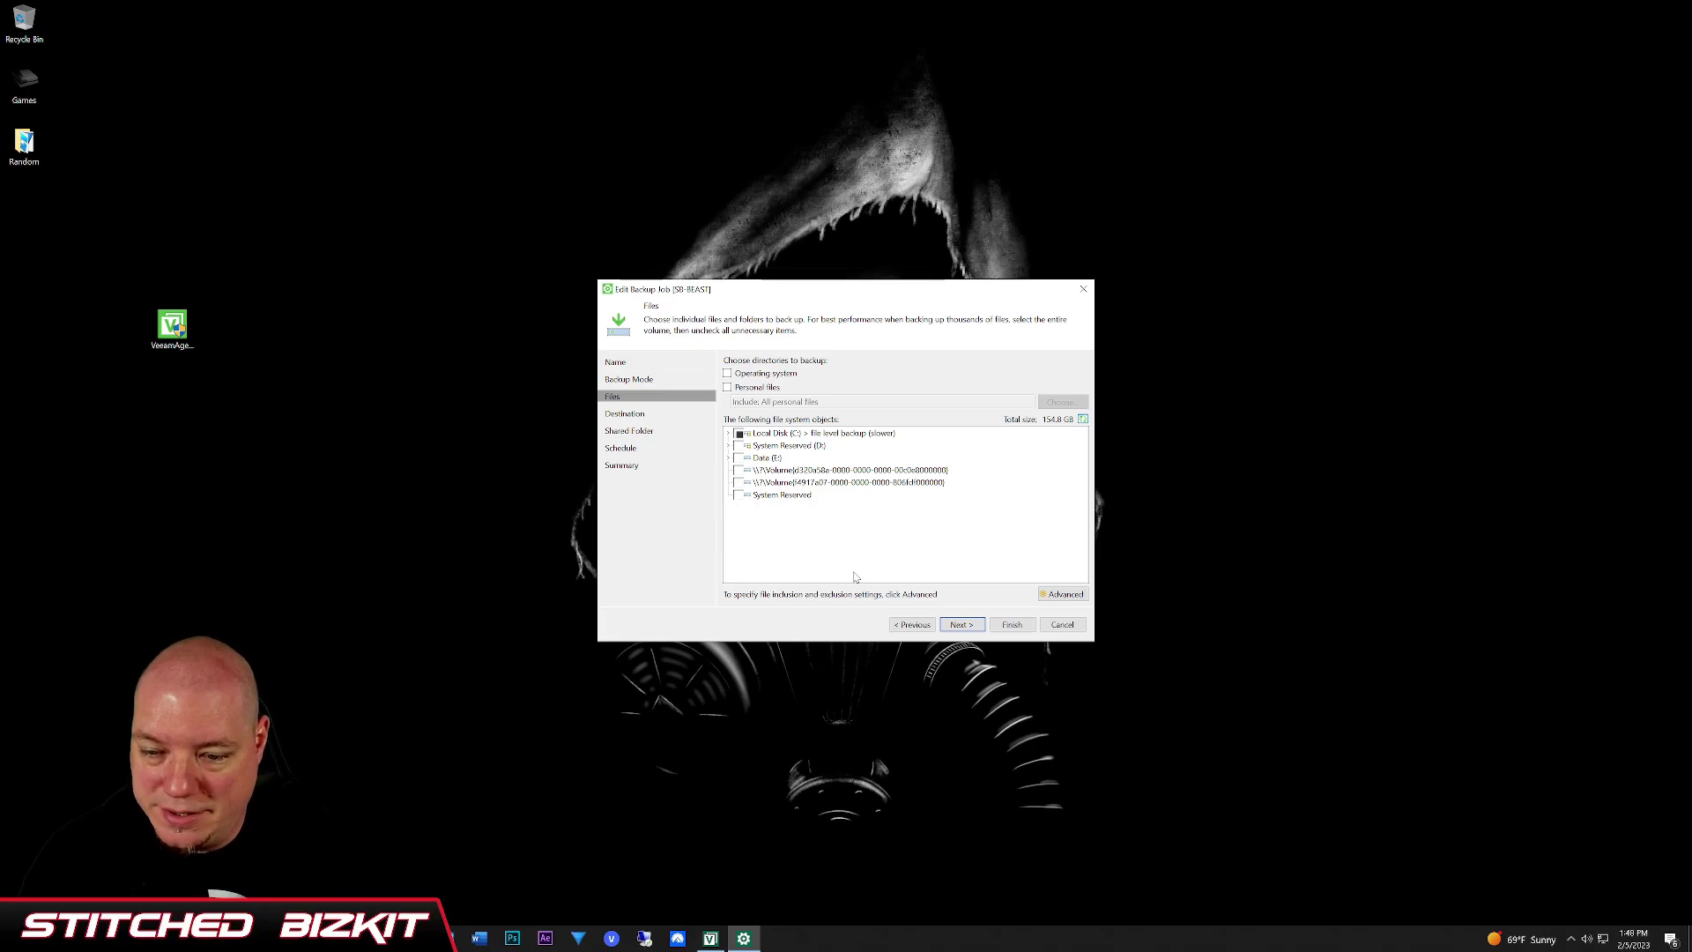
click(970, 629)
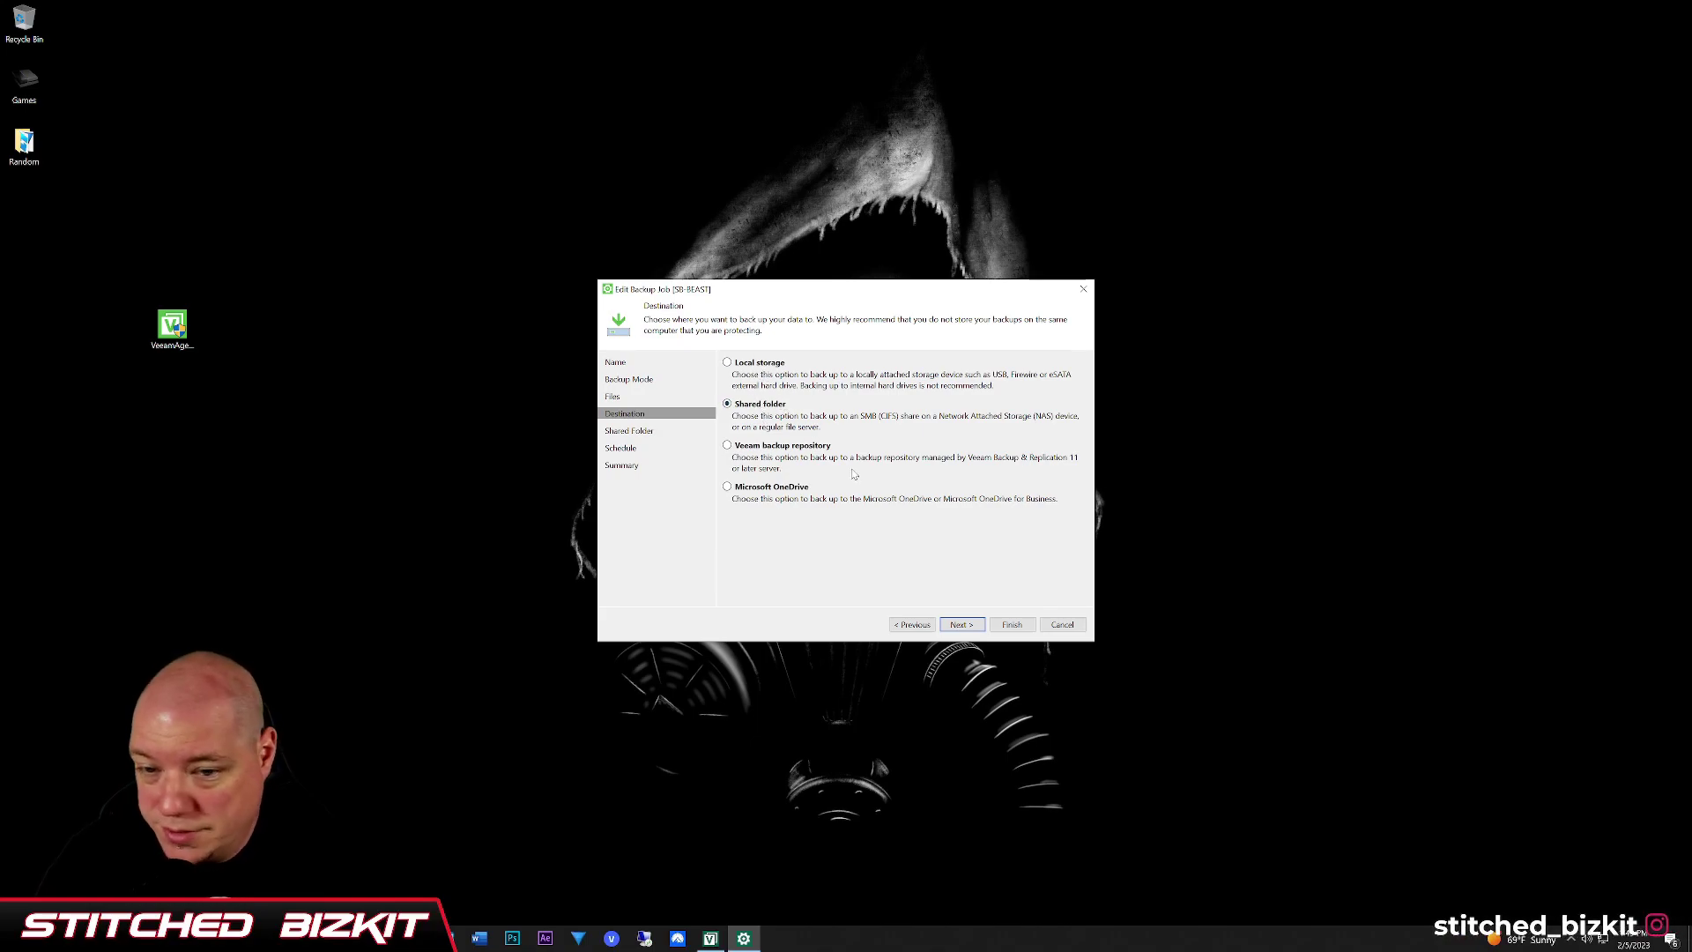
Step: Continue from the Destination page with Shared folder selected
click(961, 624)
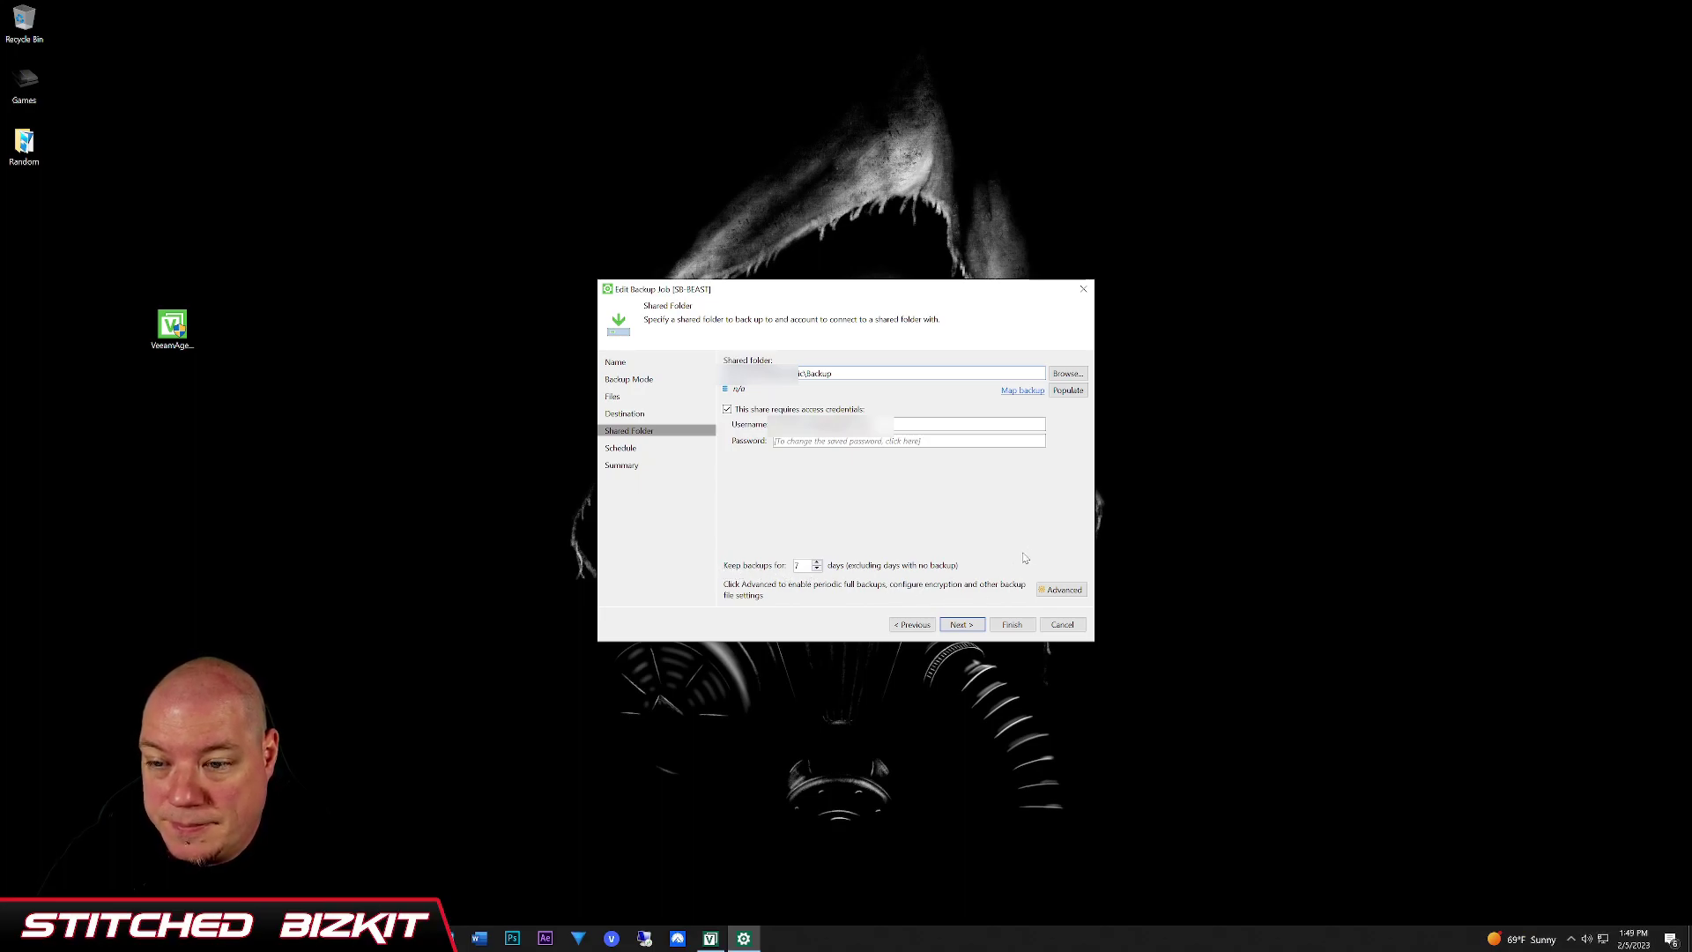
Step: Open the Advanced backup file settings for the shared folder target
click(1062, 590)
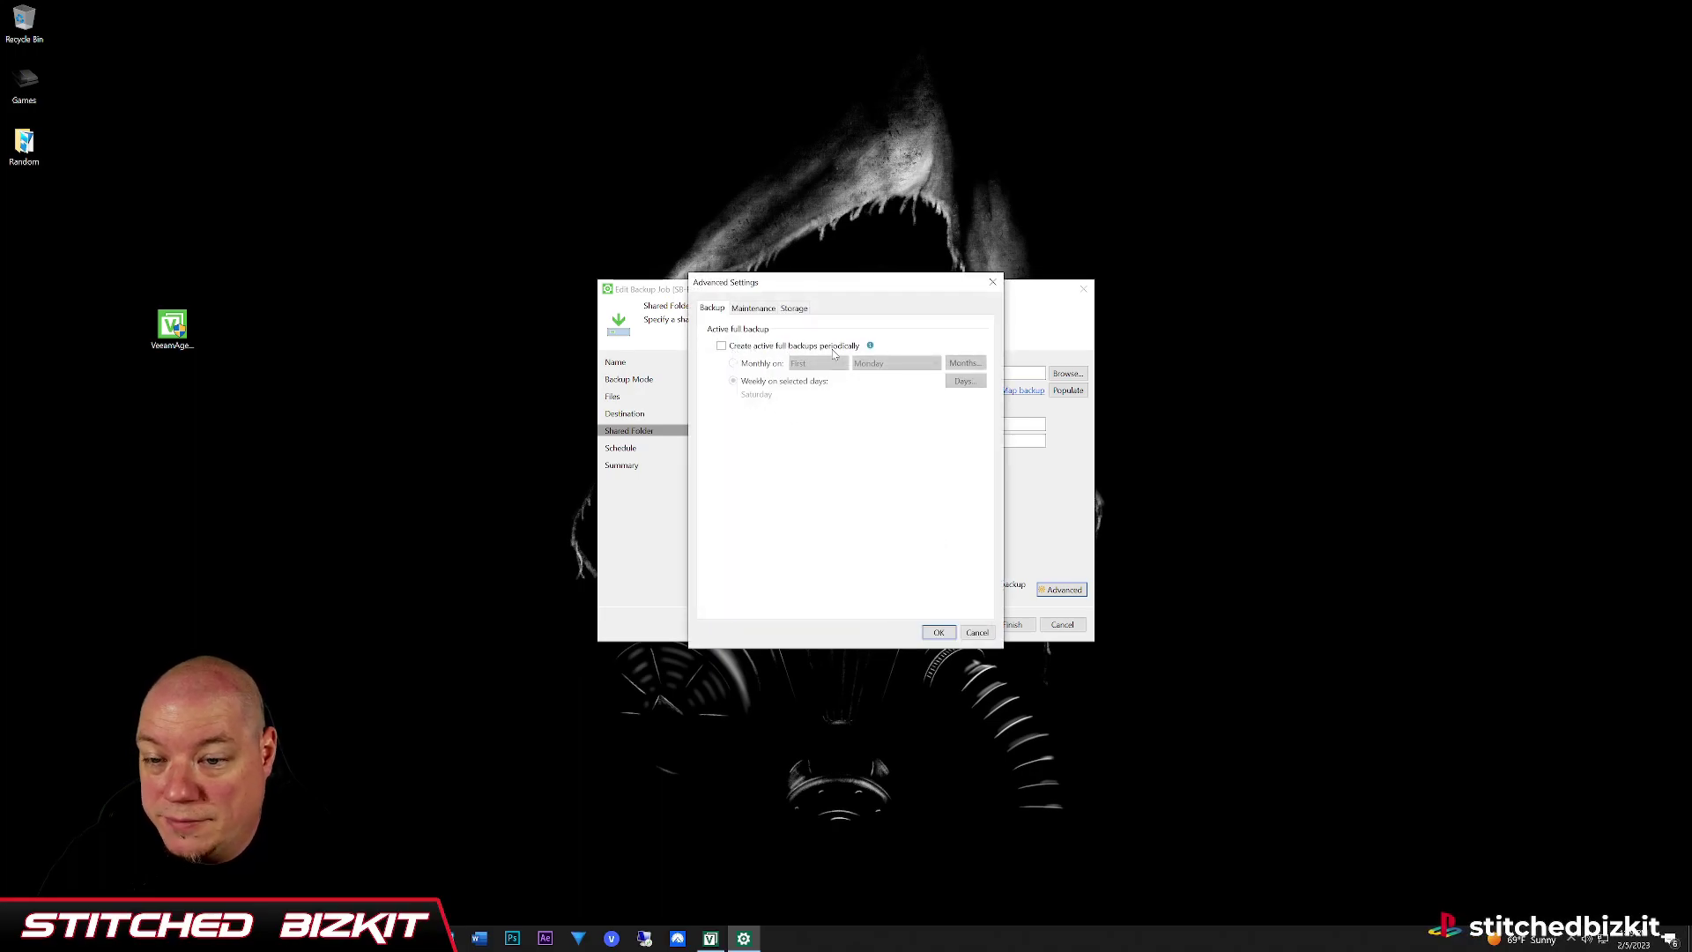
Step: Browse the Backup, Maintenance and Storage tabs of Advanced Settings
click(754, 309)
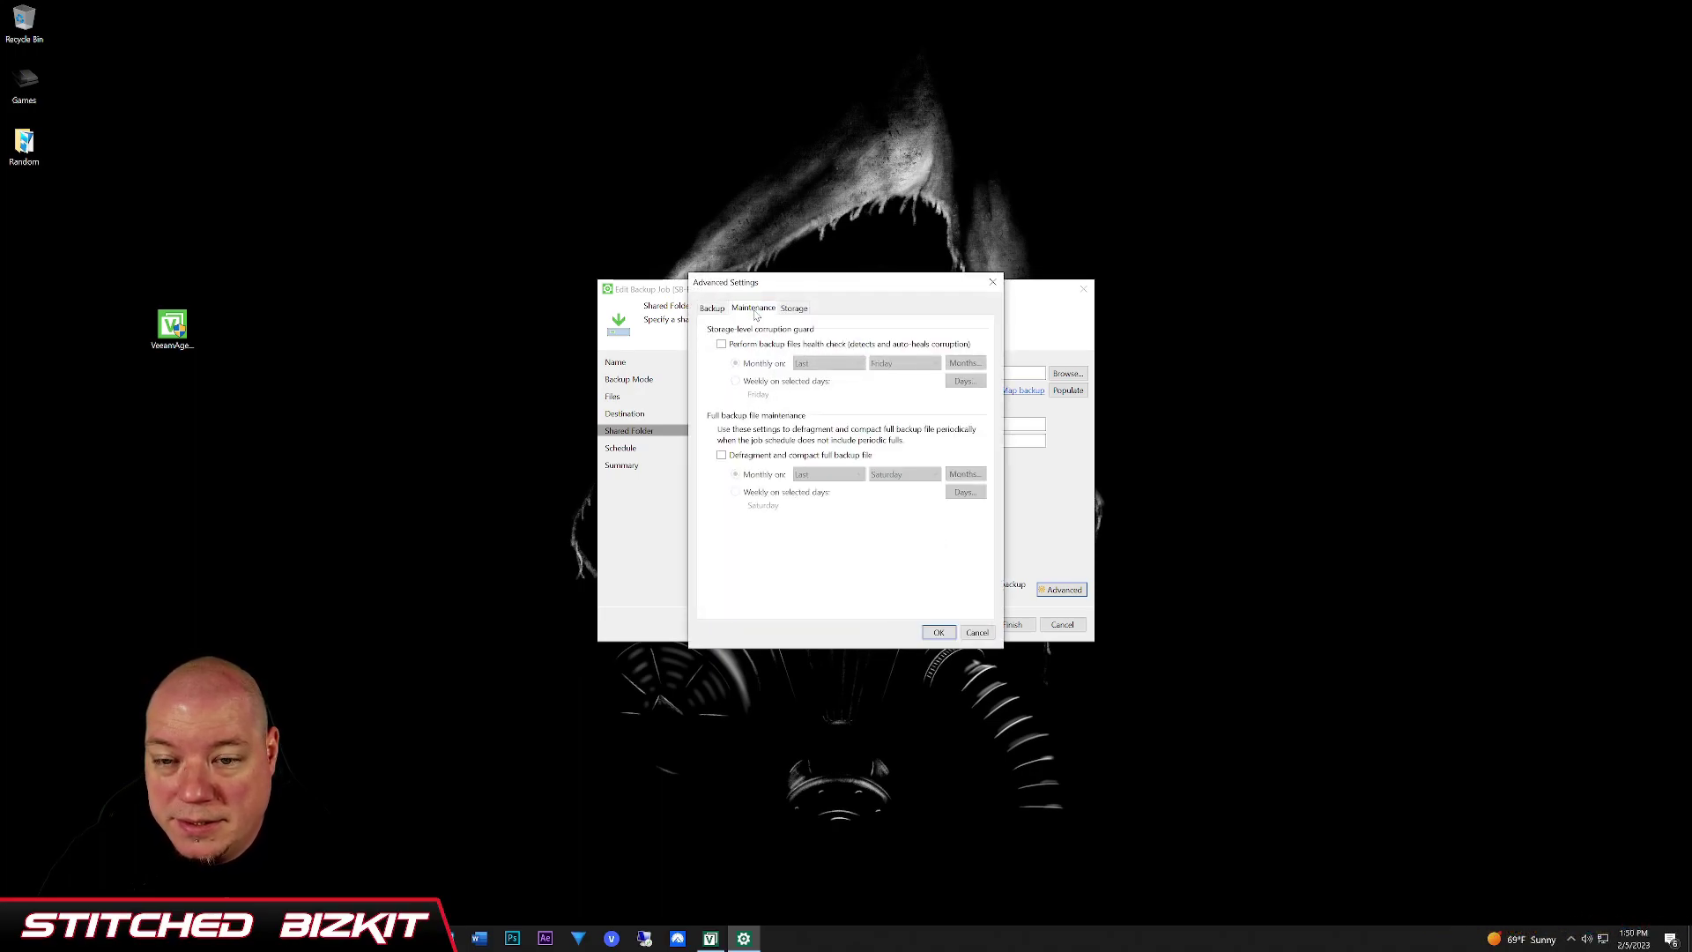
click(800, 308)
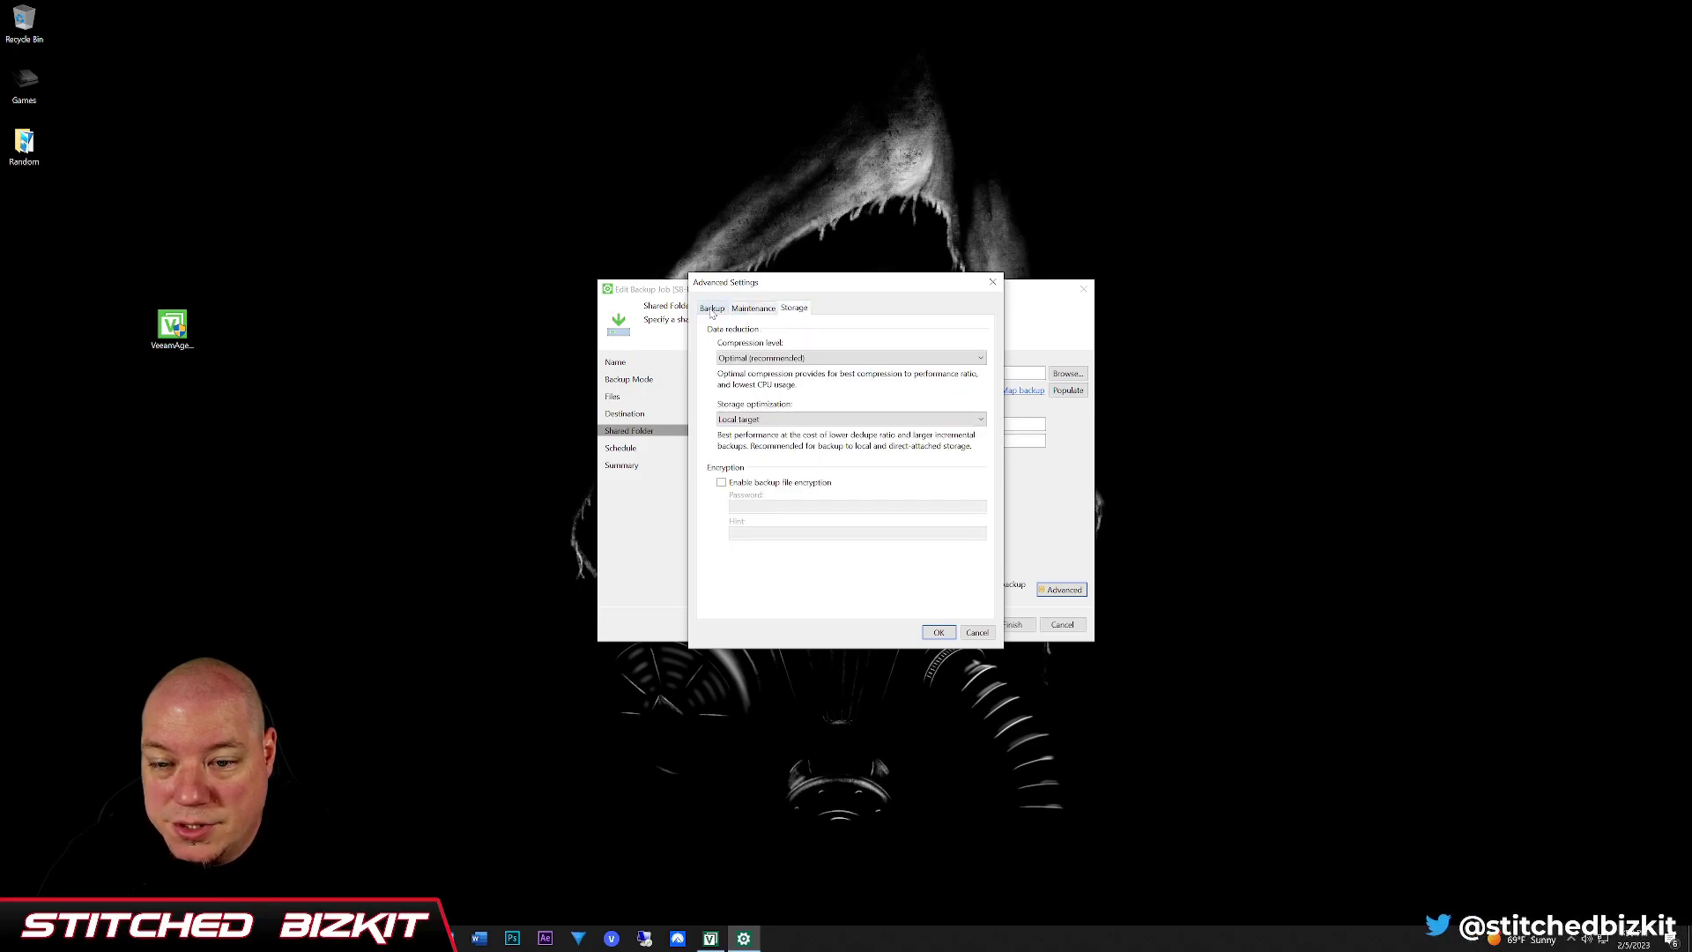
click(712, 310)
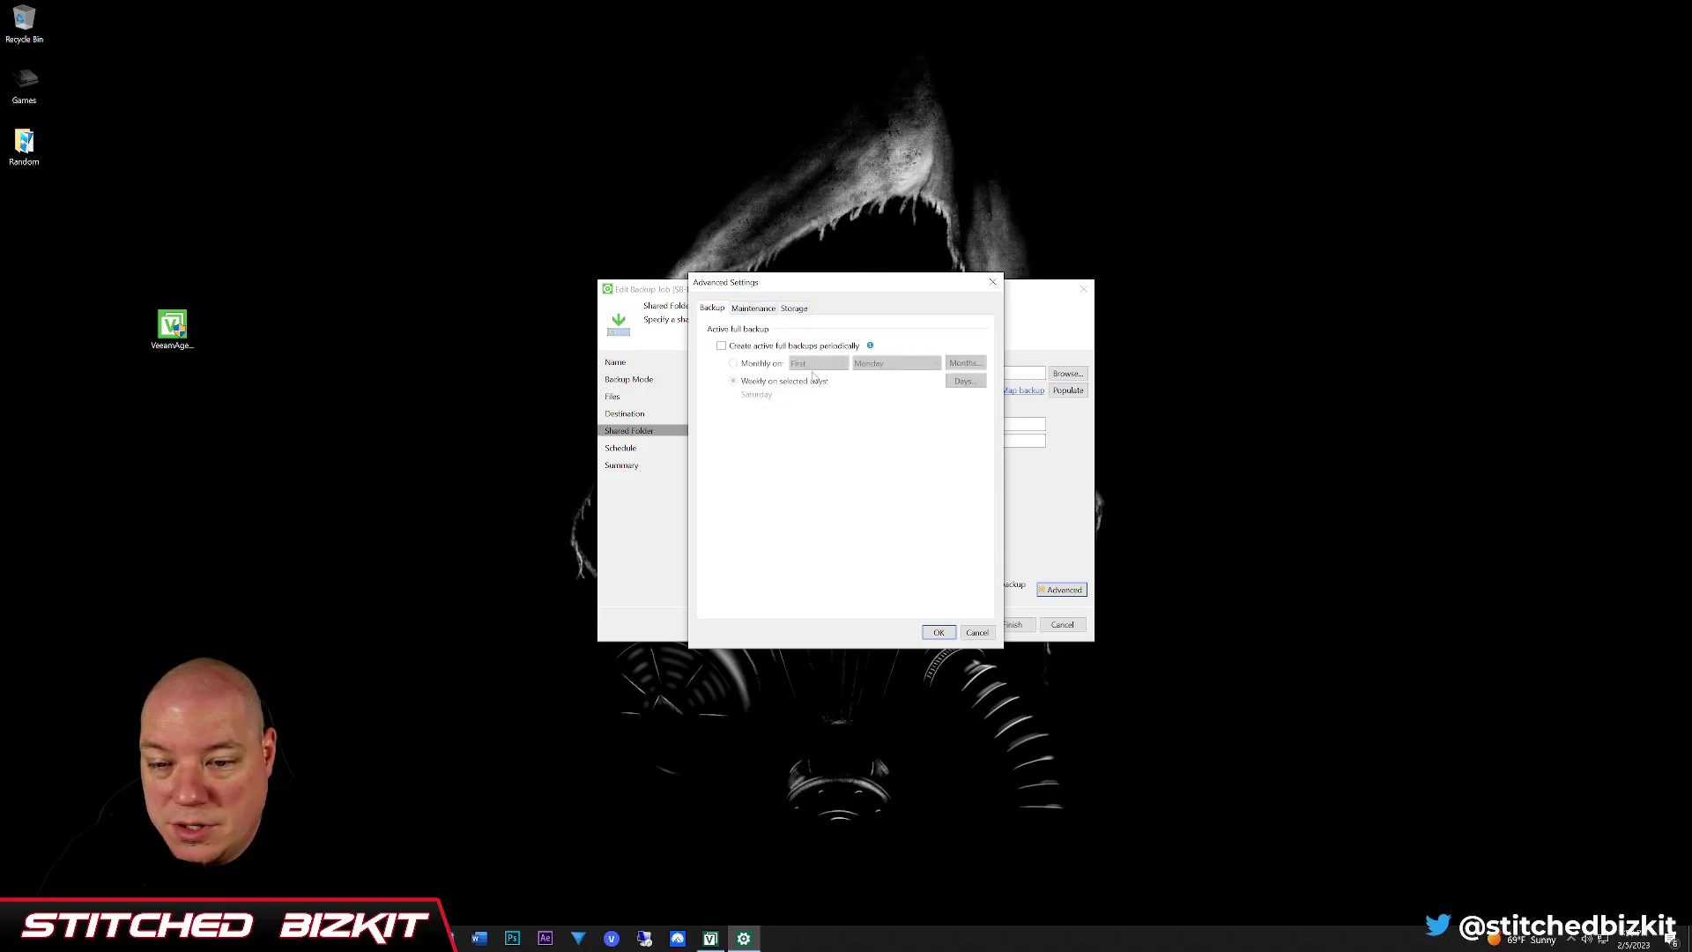
click(766, 310)
click(795, 309)
click(713, 309)
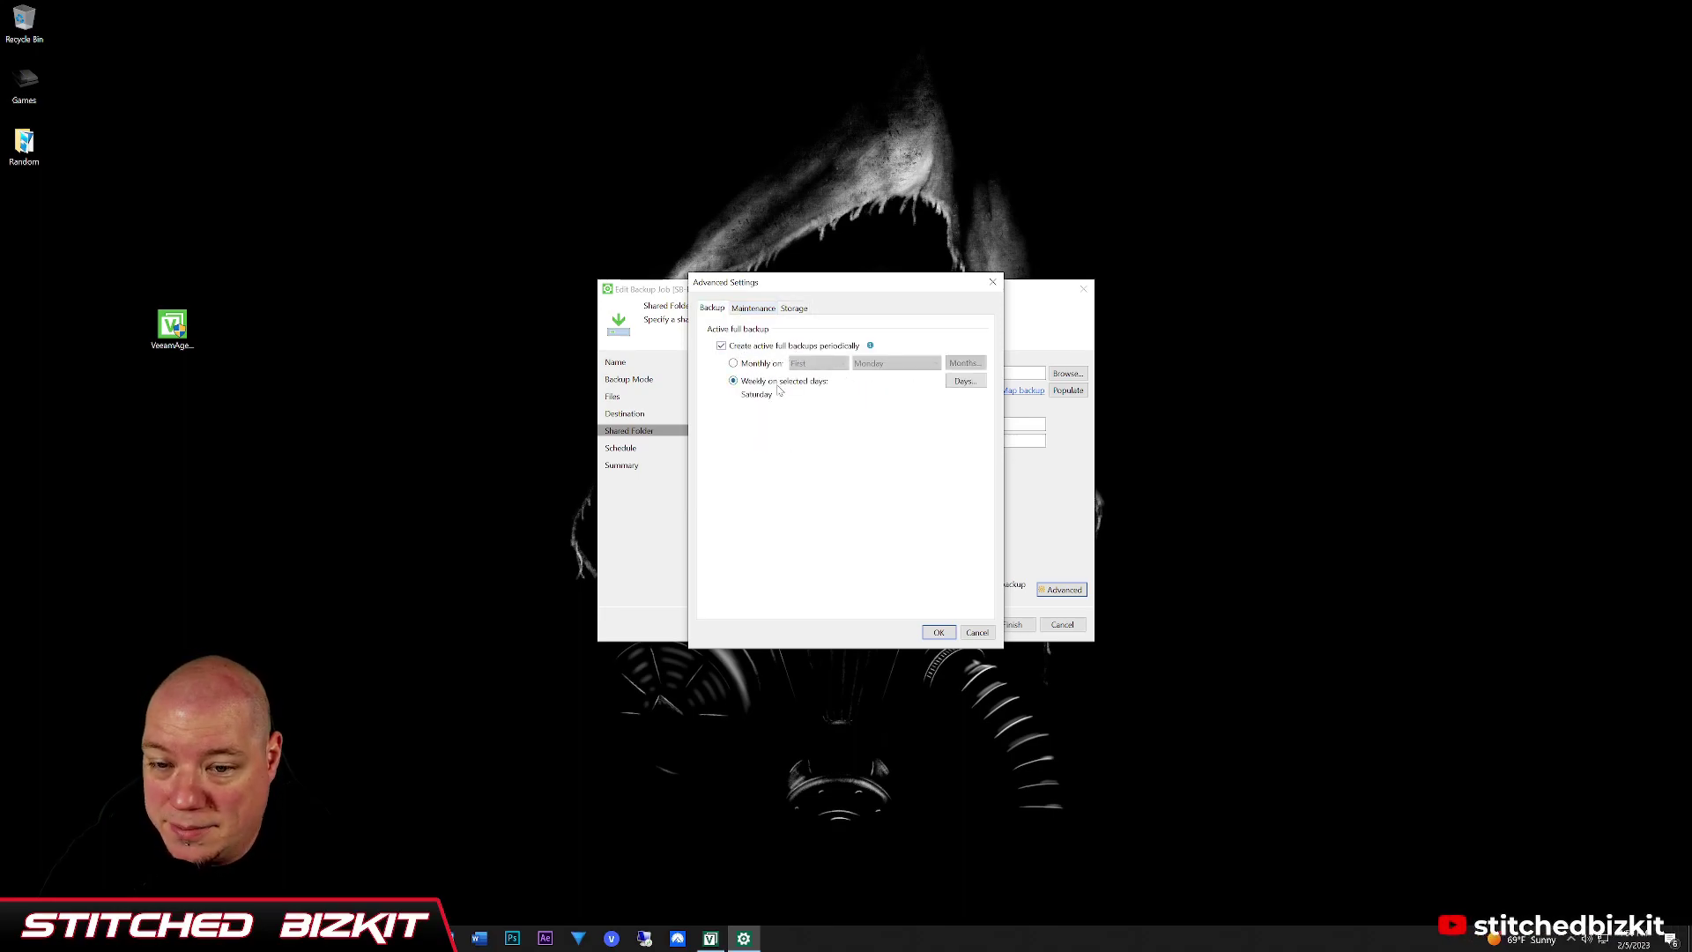
Step: Try monthly active fulls on the last Sunday, then turn them off and cancel
click(773, 368)
click(818, 363)
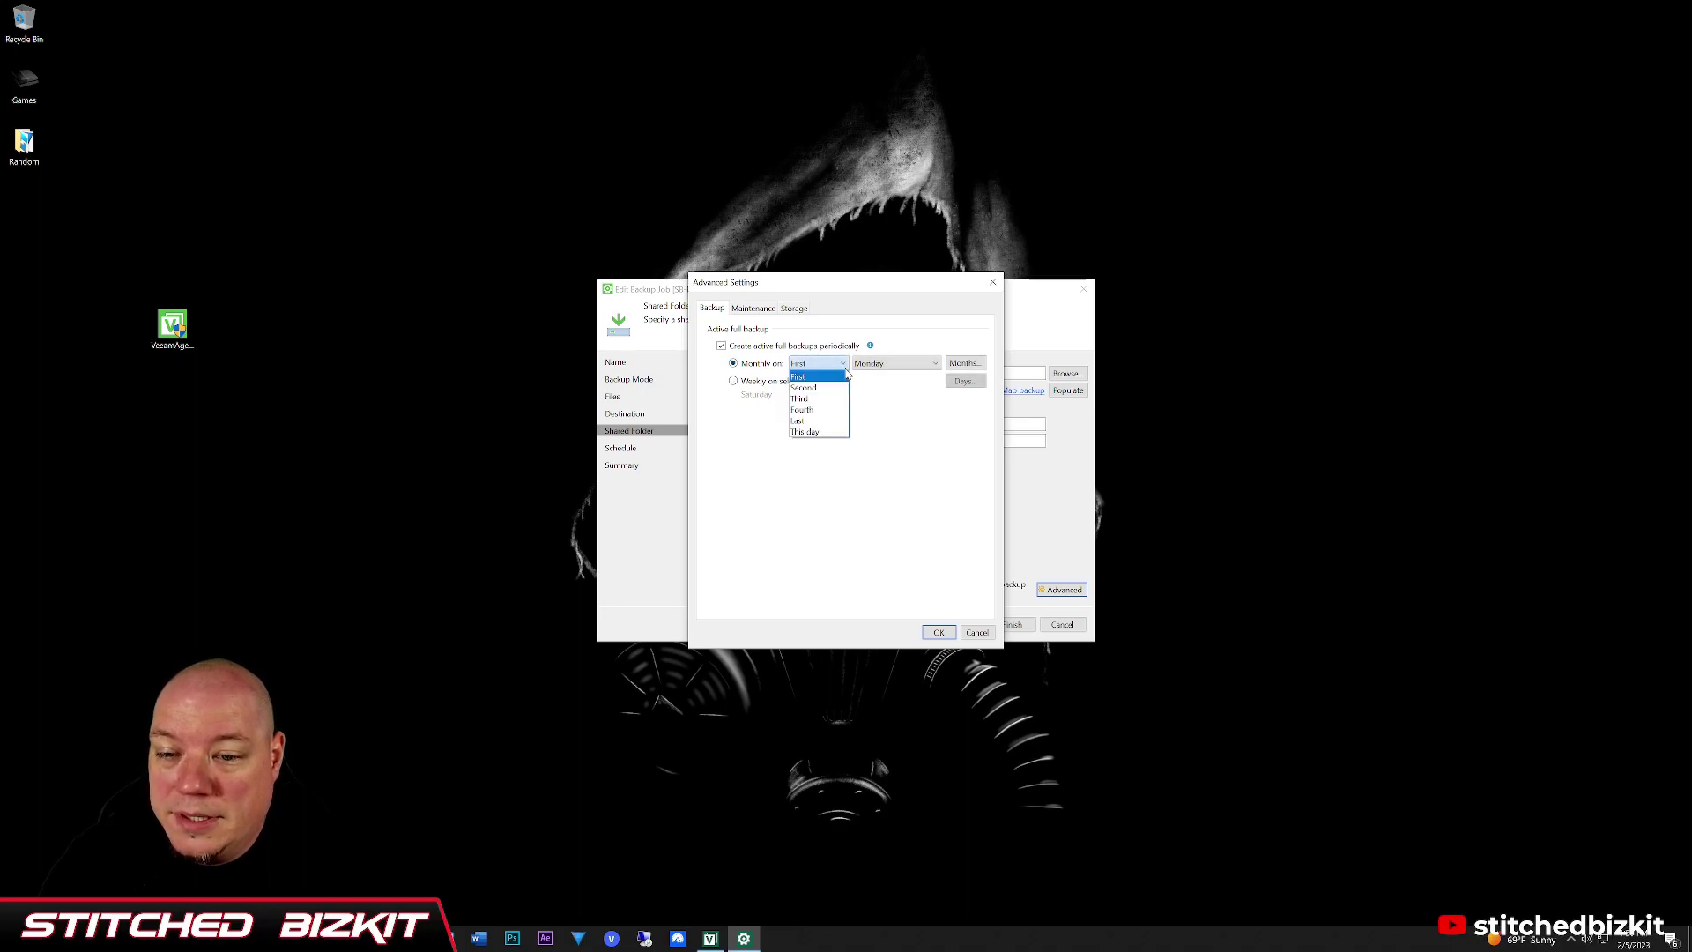
click(818, 431)
click(918, 367)
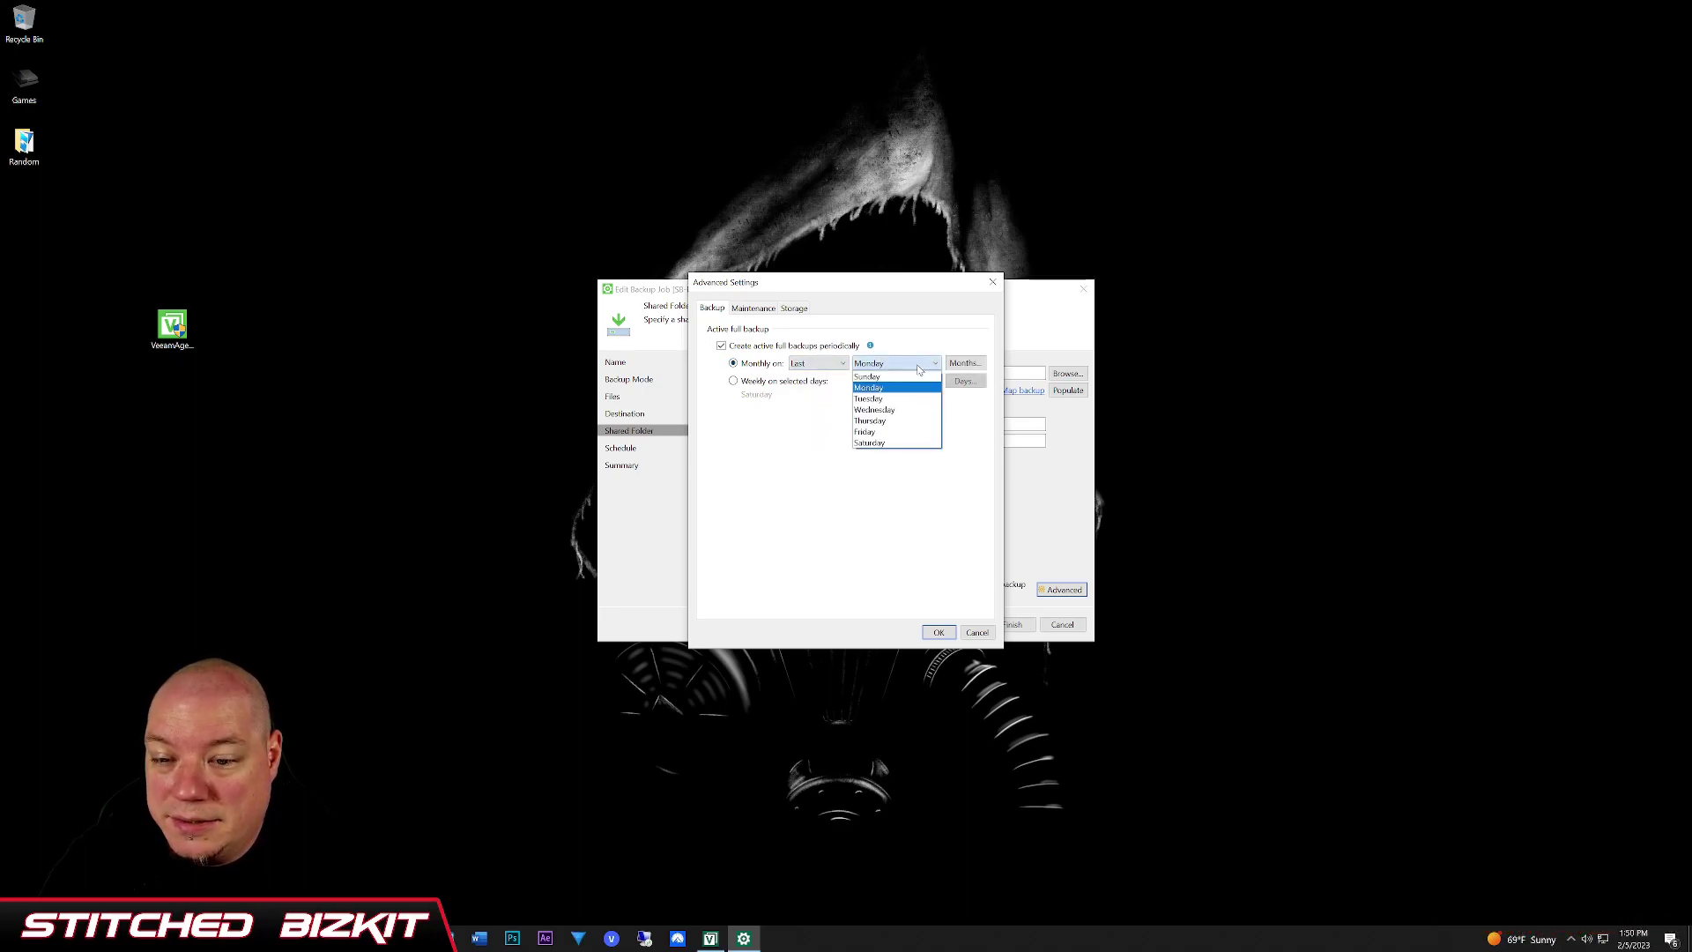
click(914, 376)
click(913, 365)
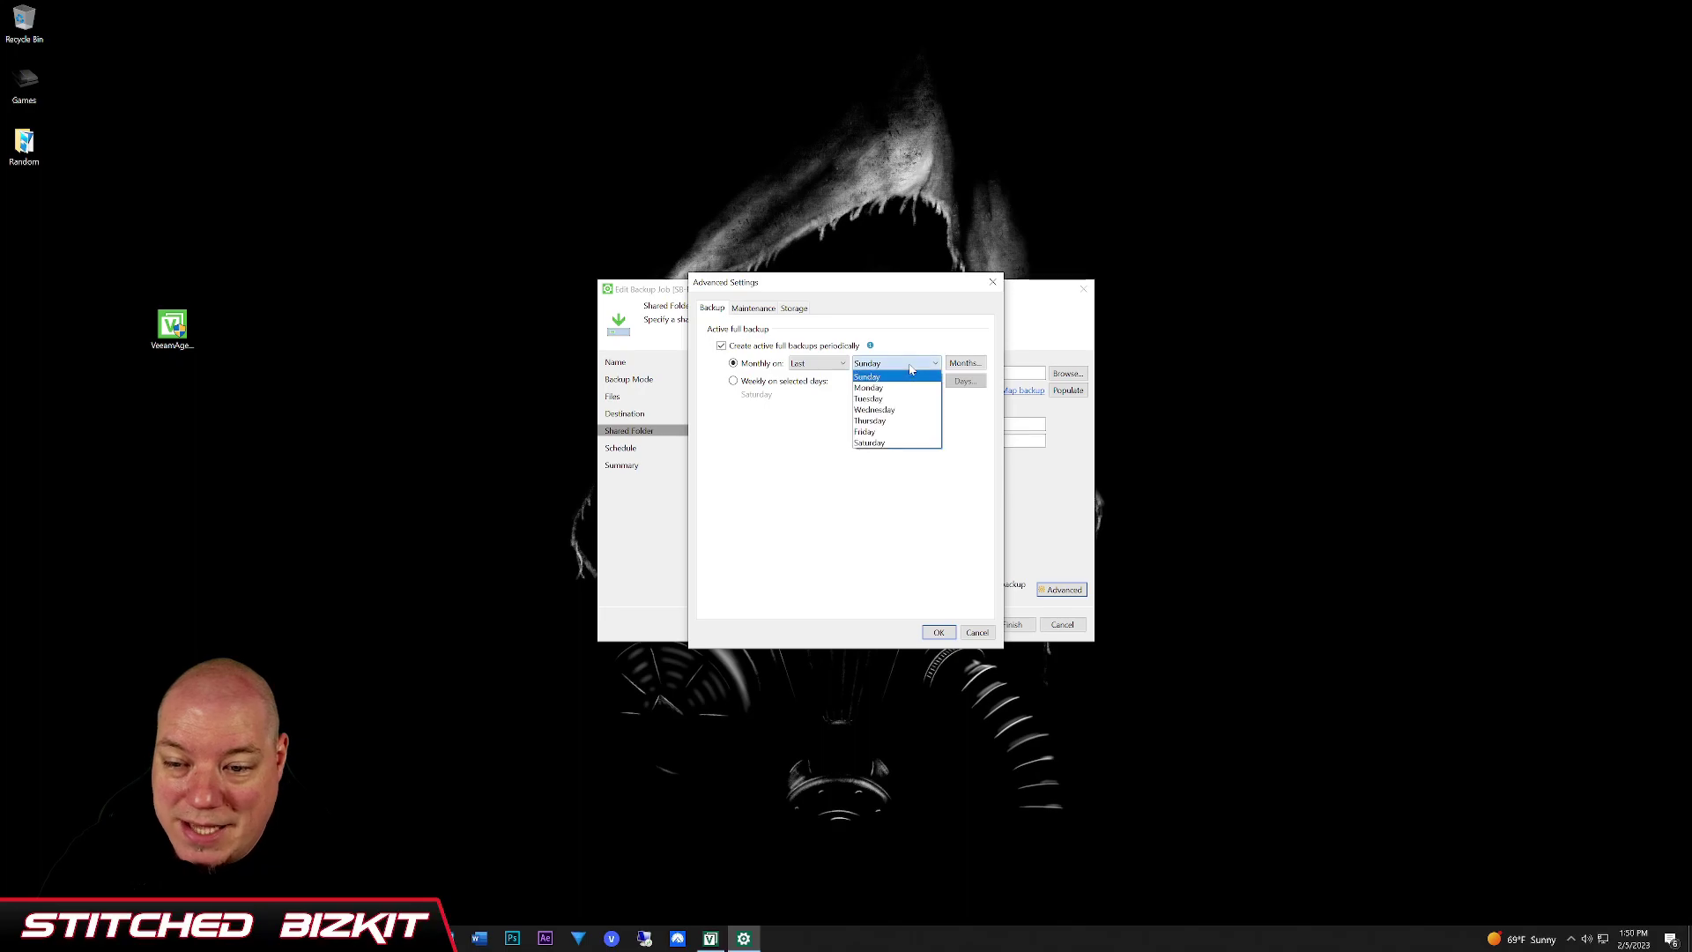
click(913, 365)
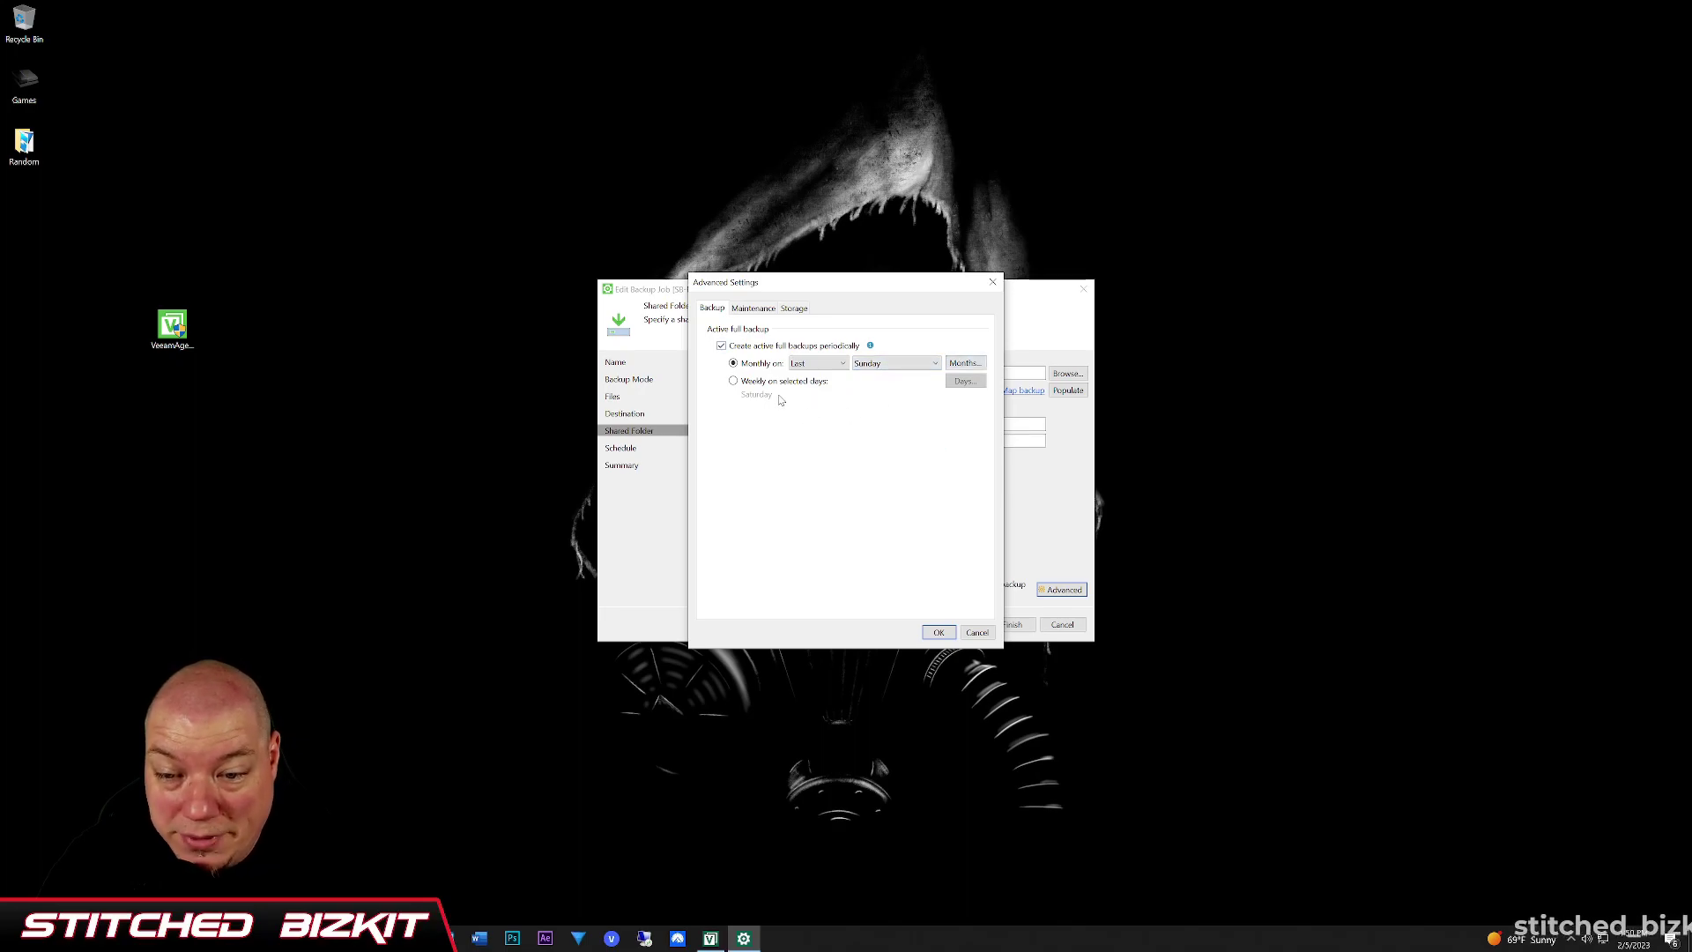
click(743, 382)
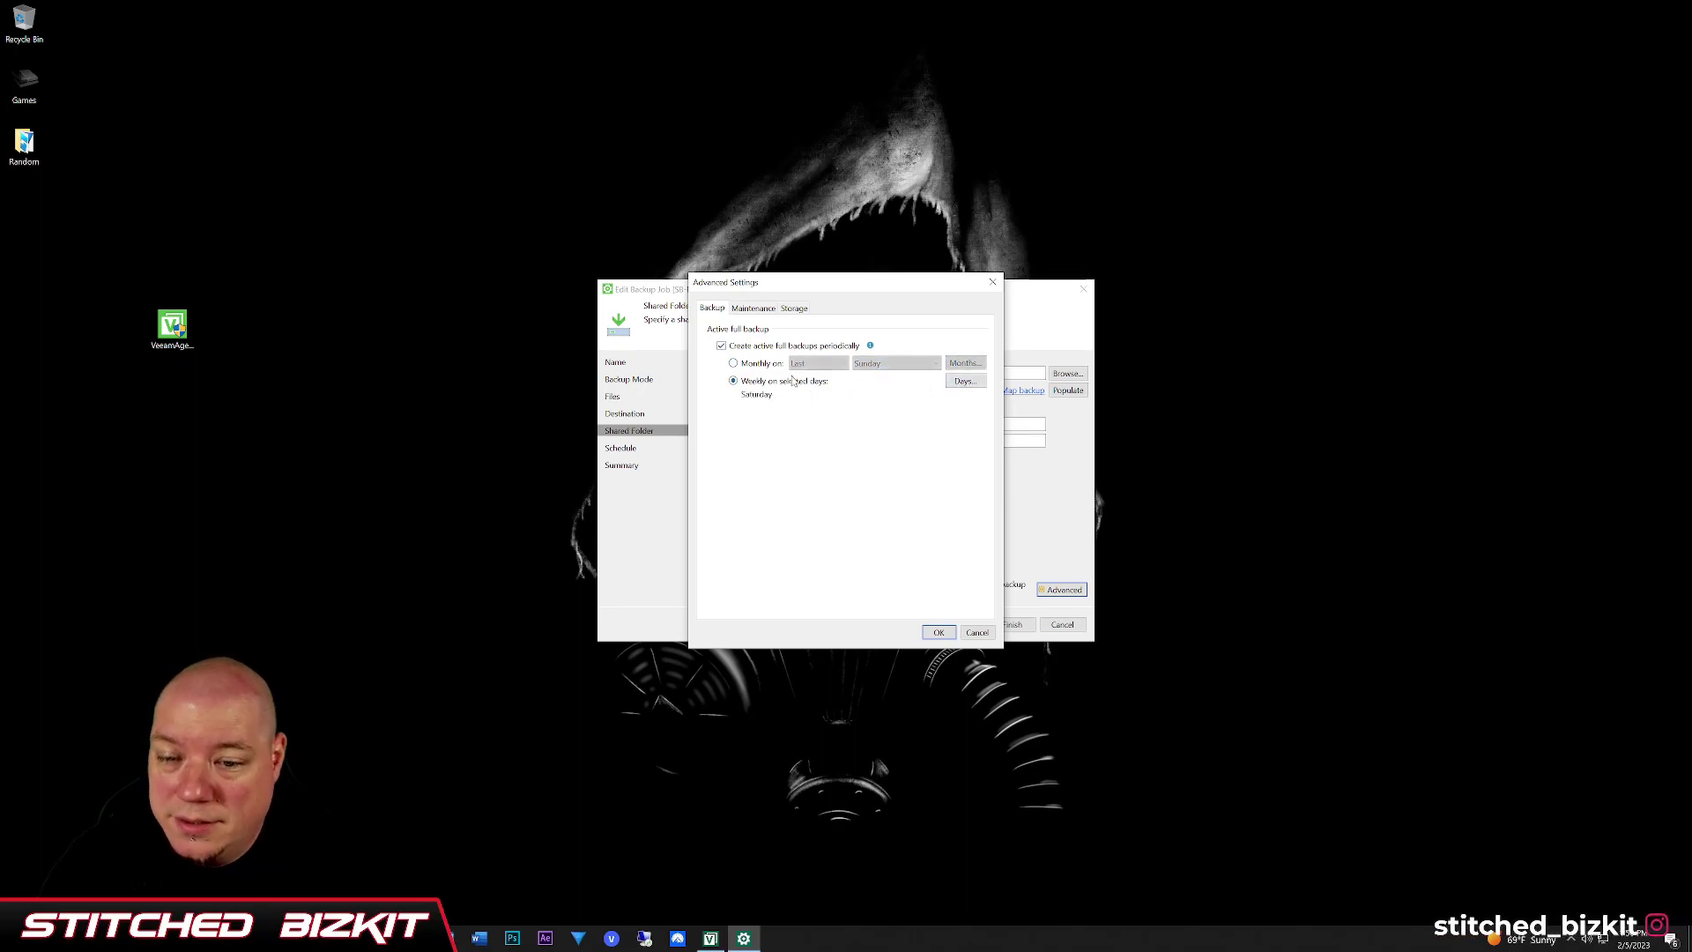
click(722, 347)
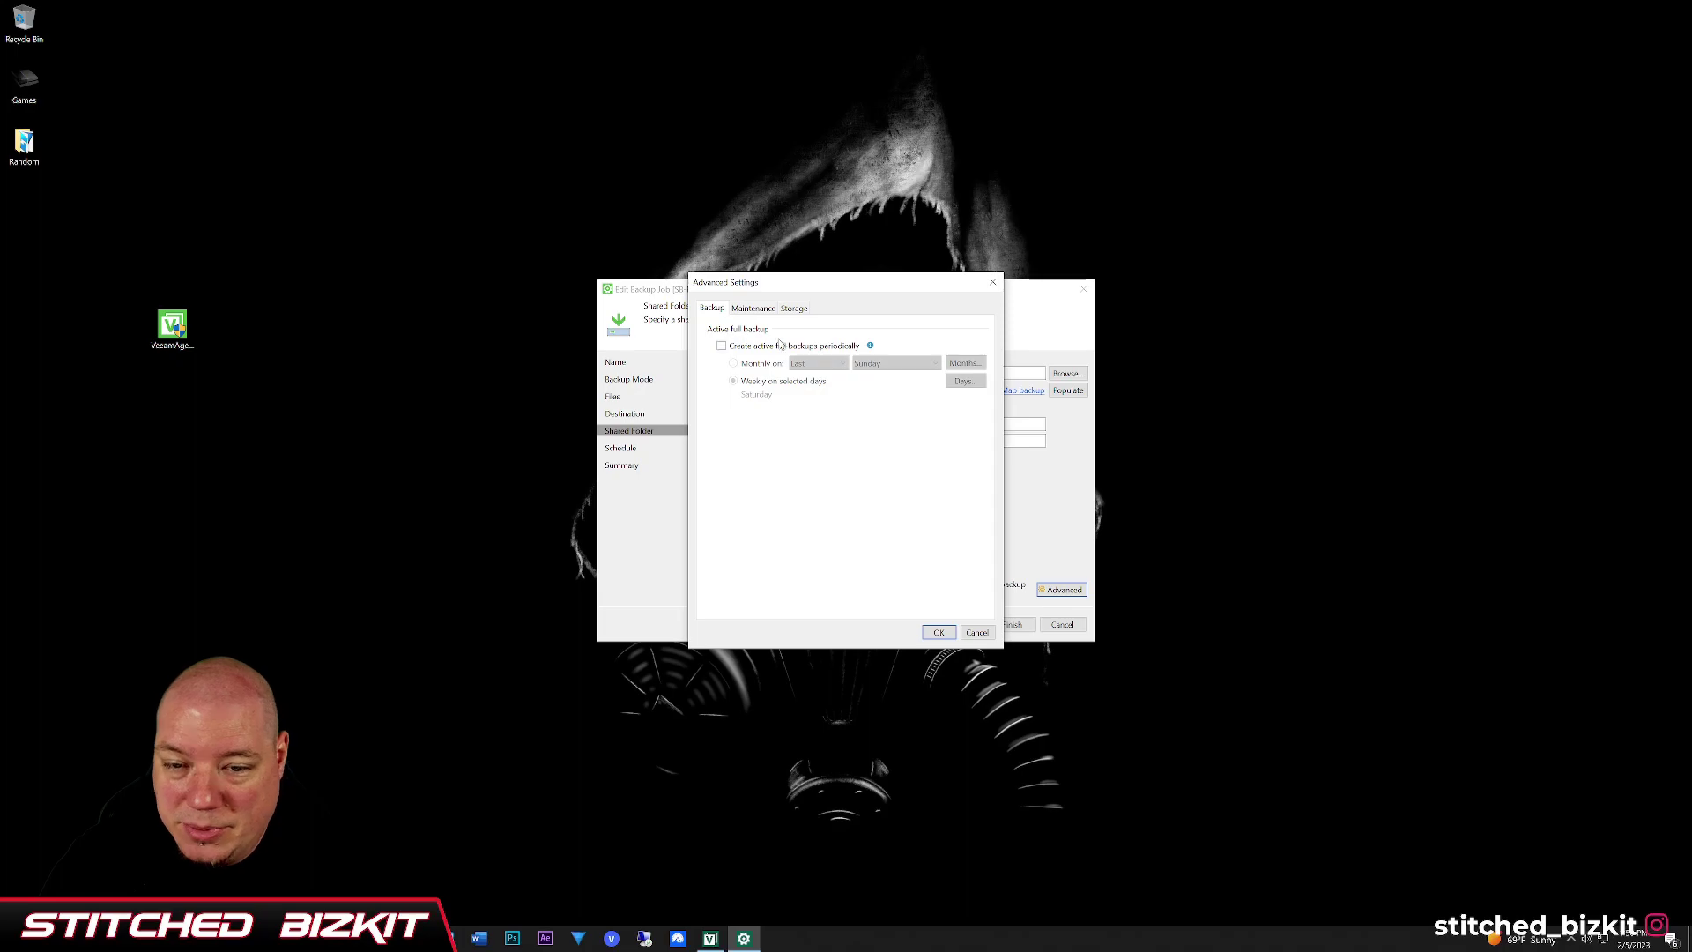
click(977, 633)
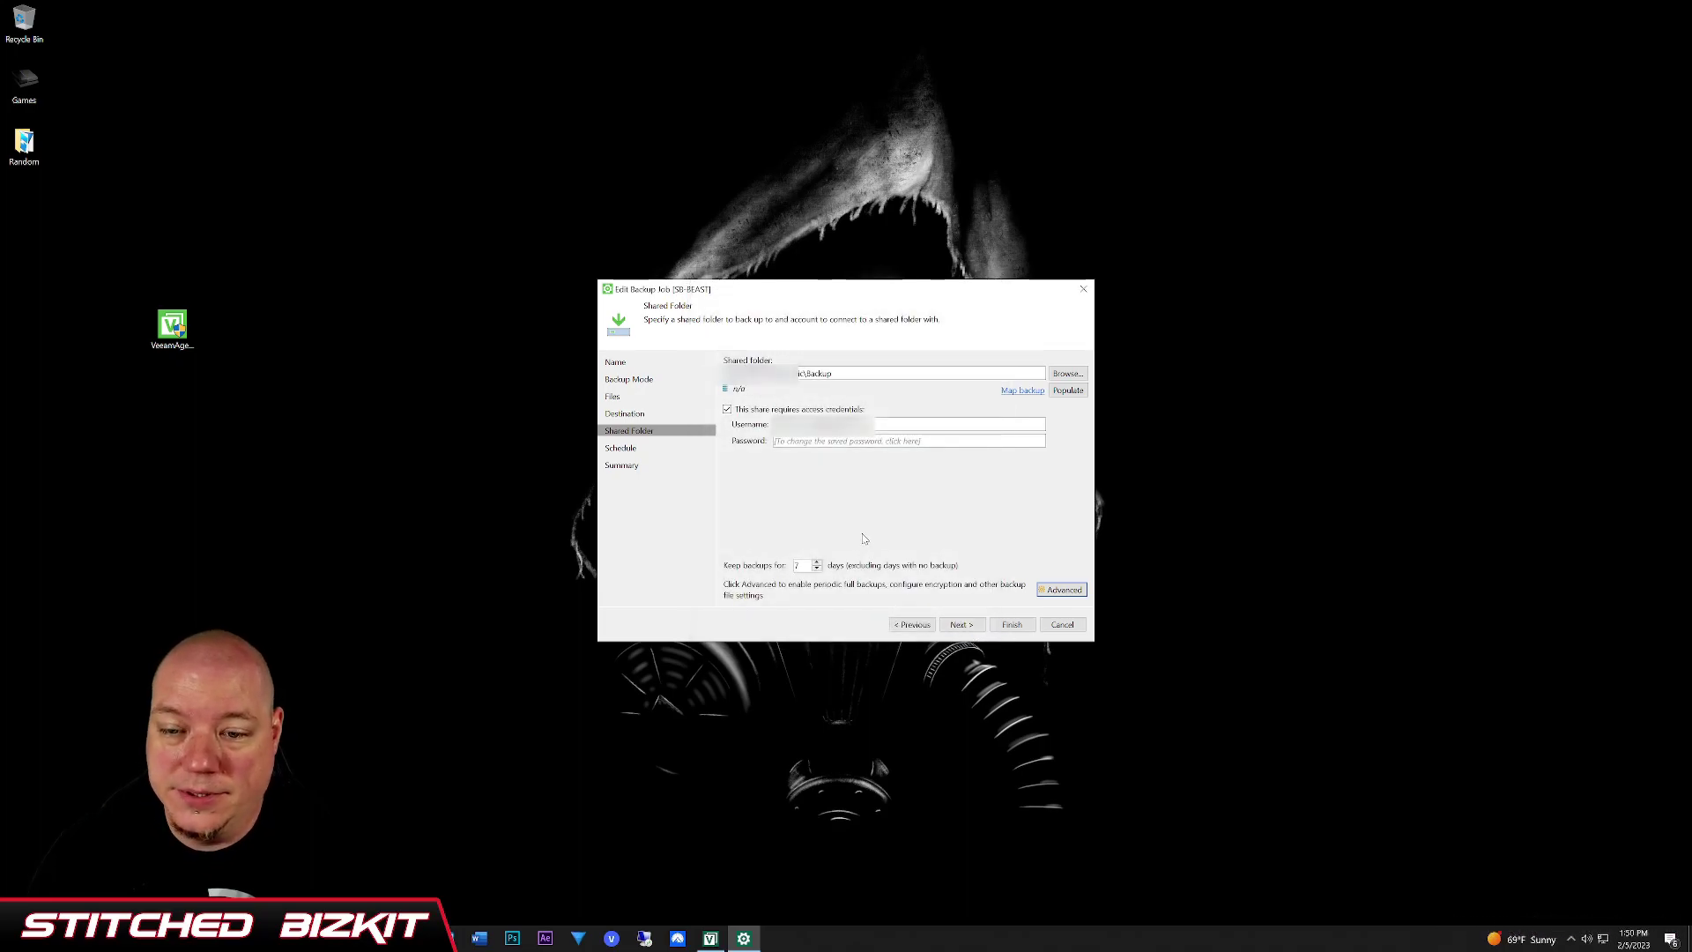
Step: Confirm the Sunday-only 1:00 AM schedule and apply the SB-BEAST job changes
click(970, 631)
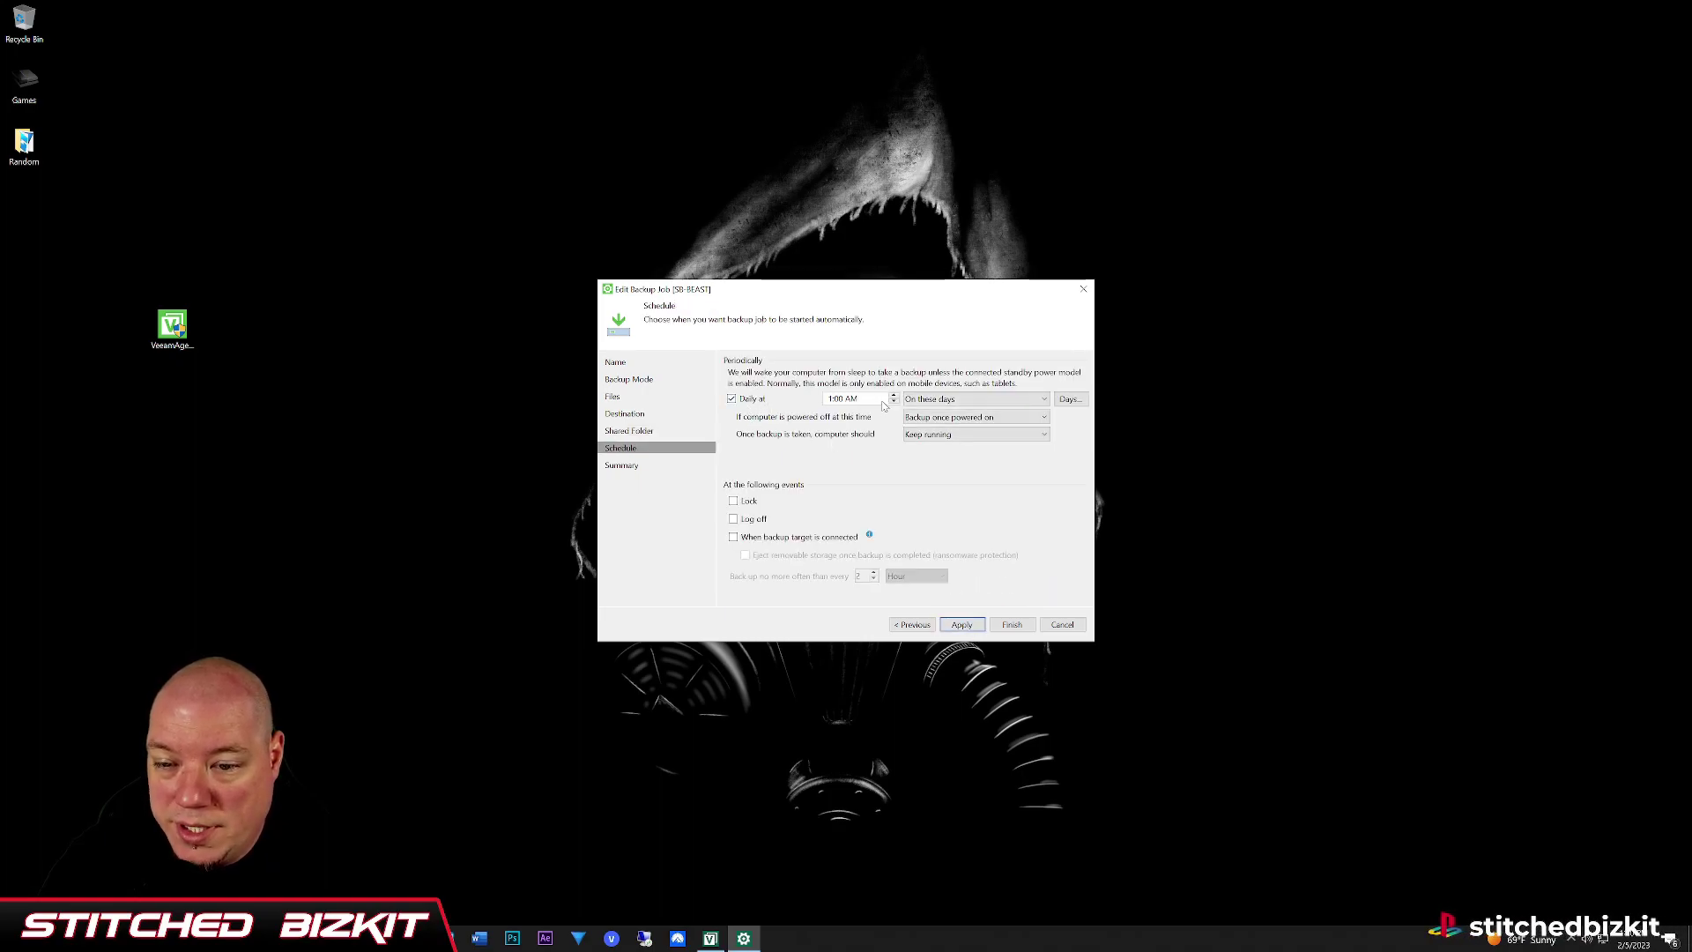
click(1071, 401)
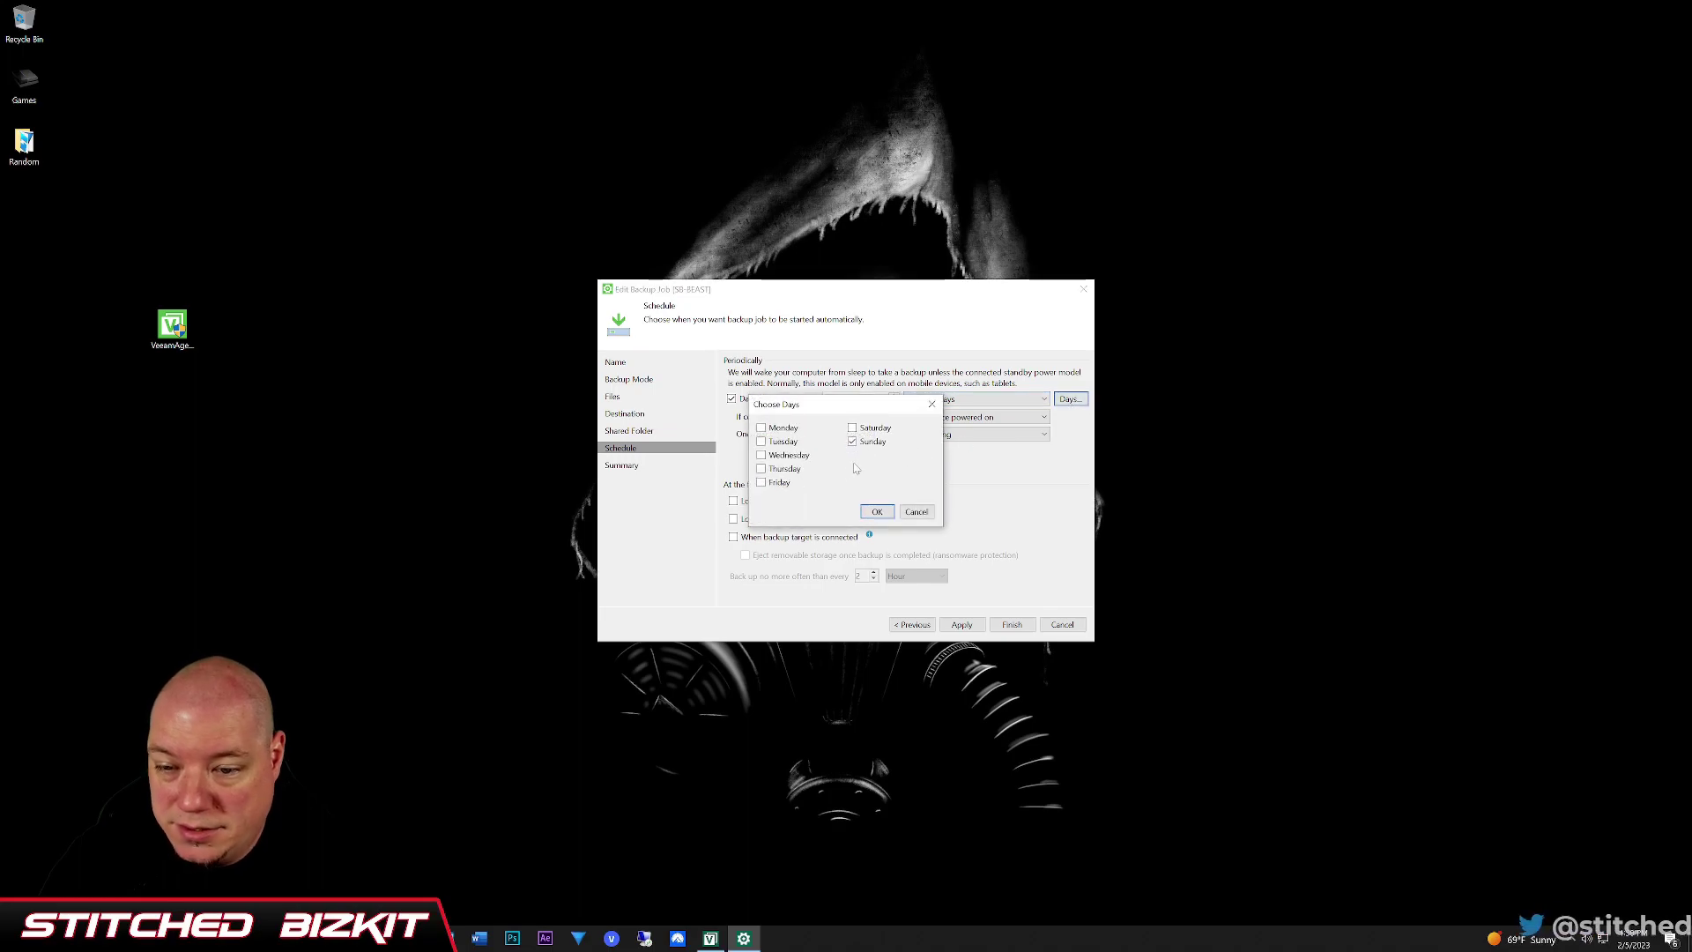
click(917, 513)
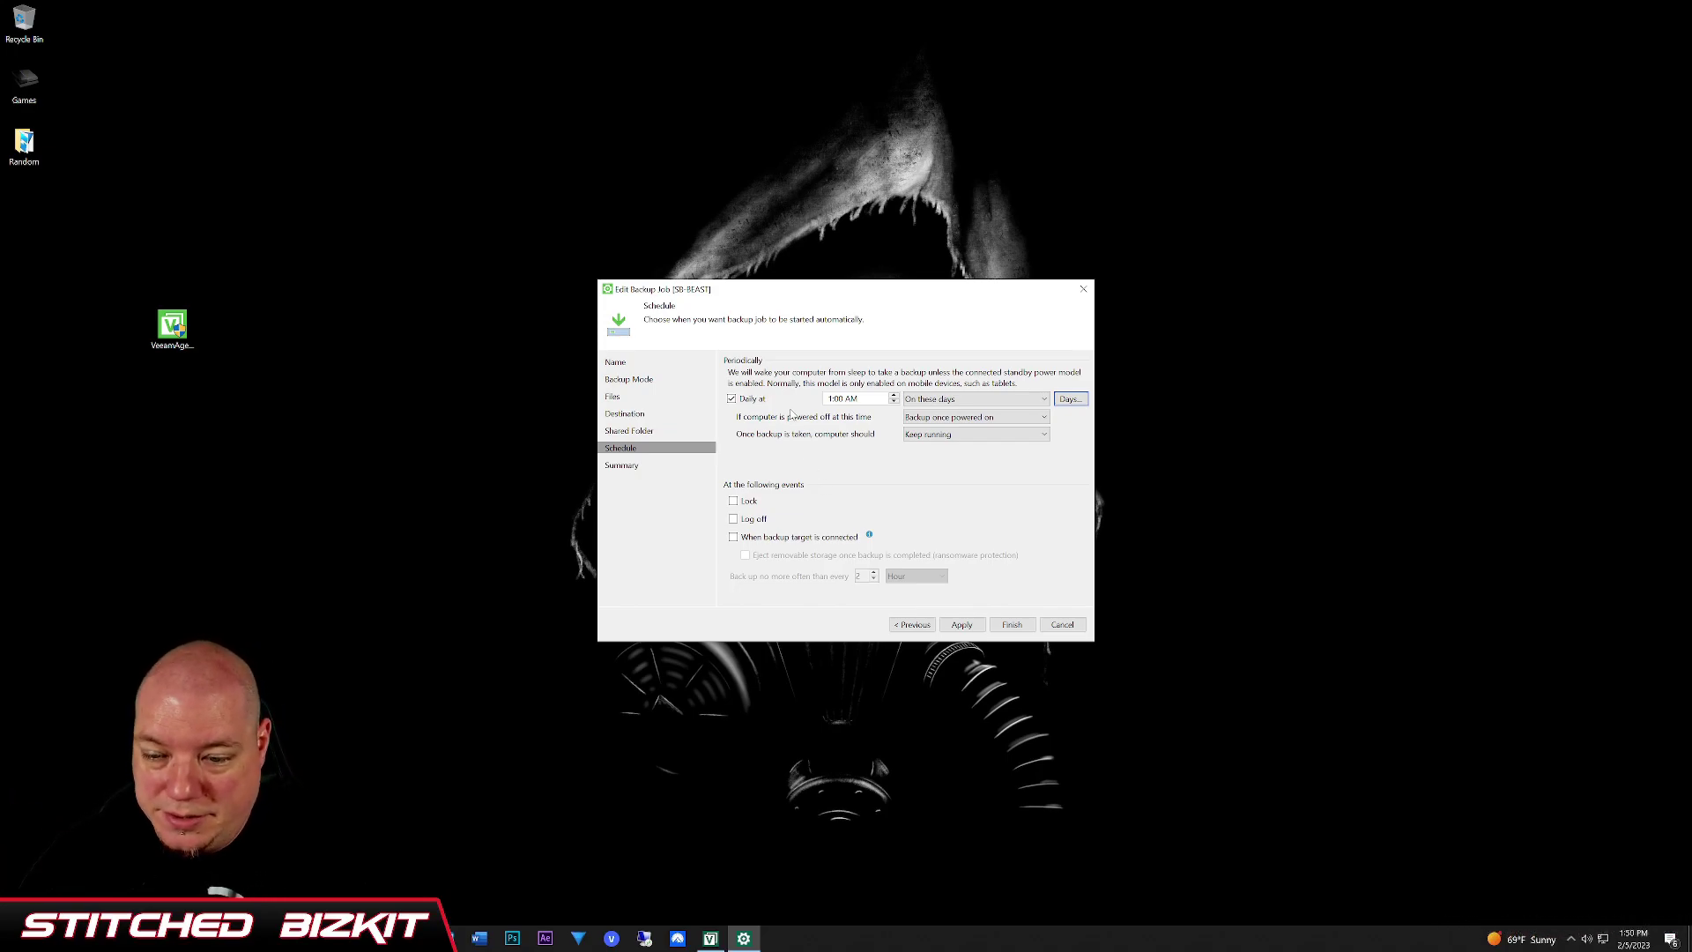
click(963, 625)
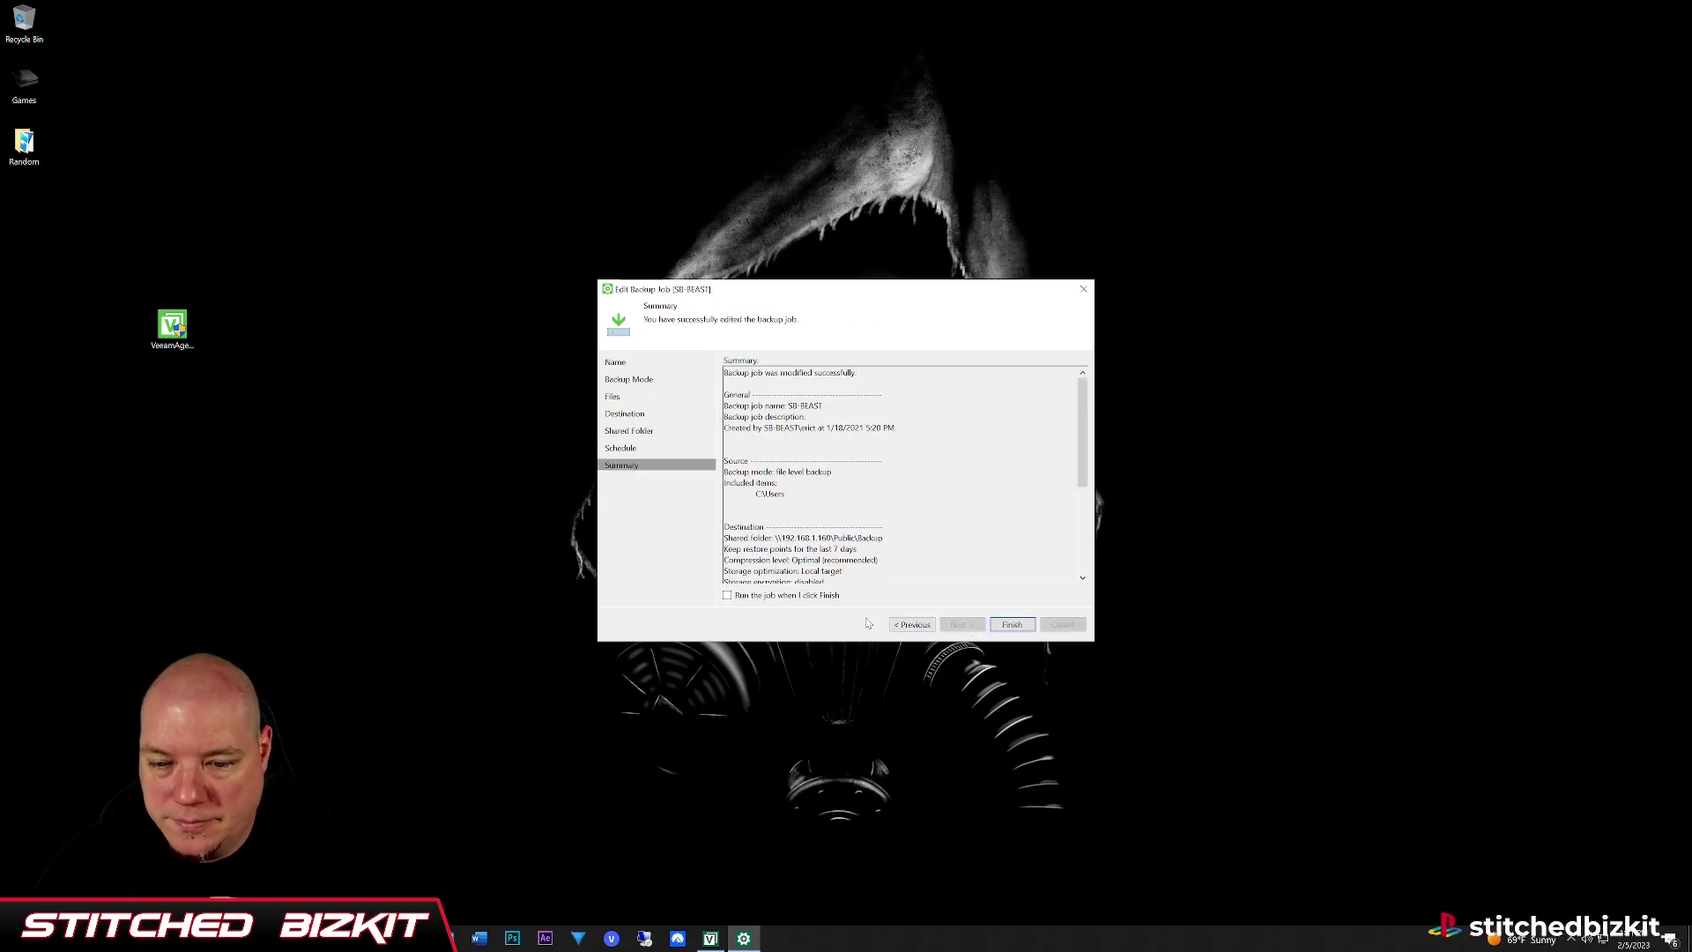
Step: Review the SB-BEAST job summary and finish the wizard to save the new settings
scroll(831, 537, down, 5)
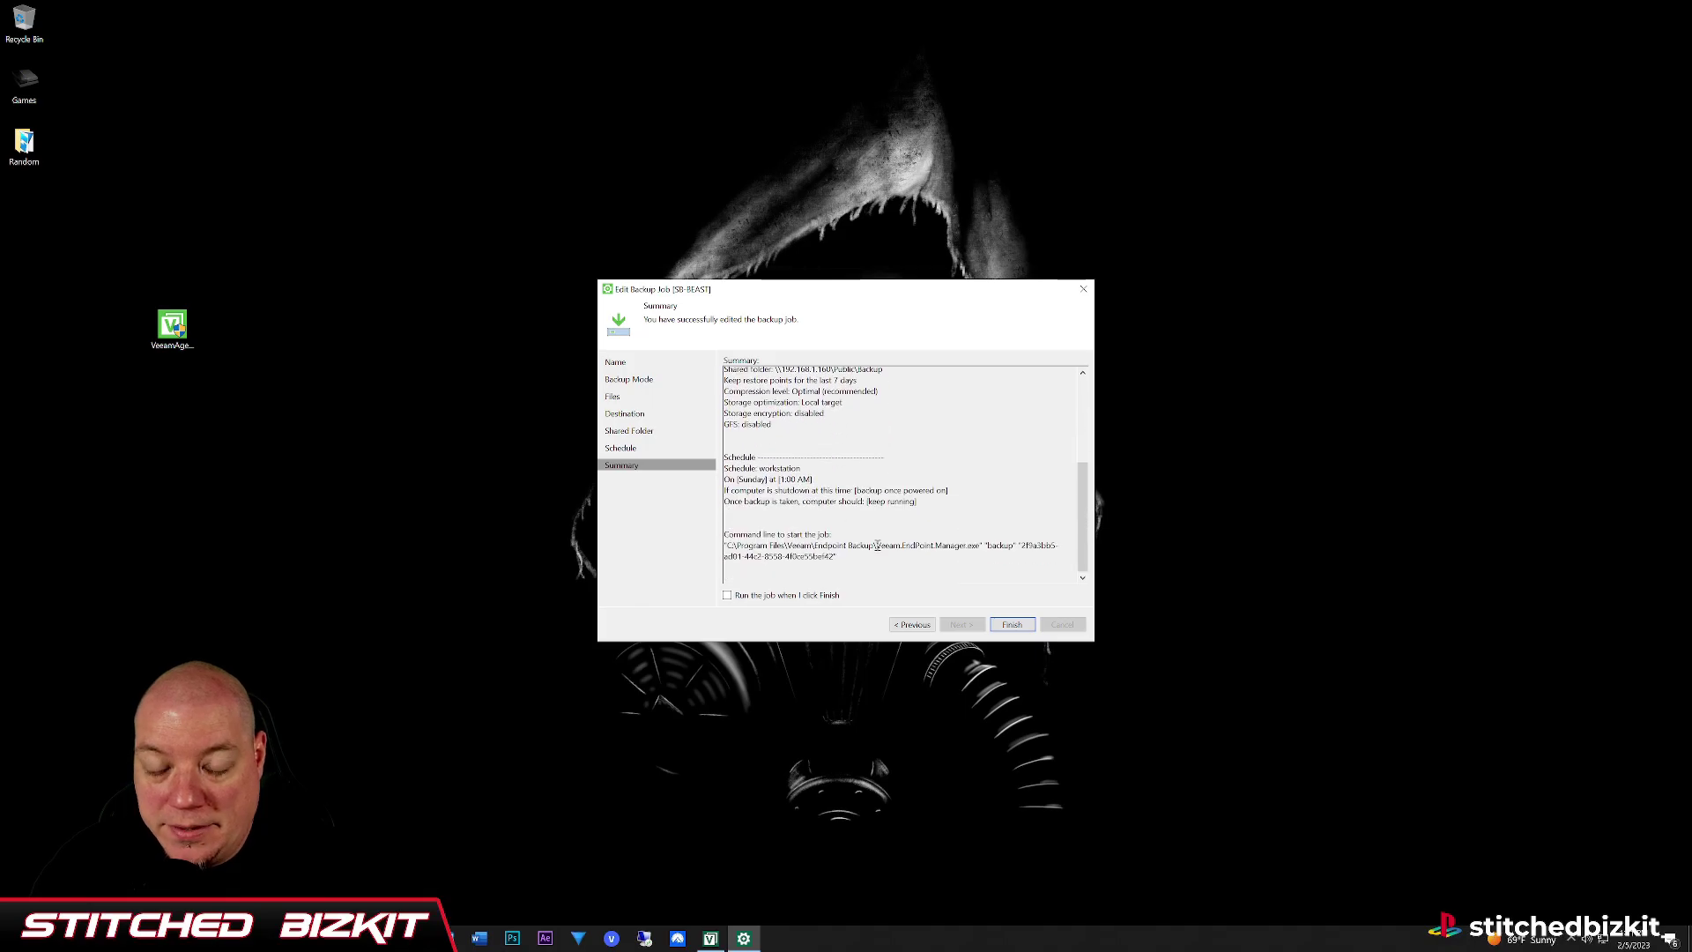
scroll(829, 556, up, 5)
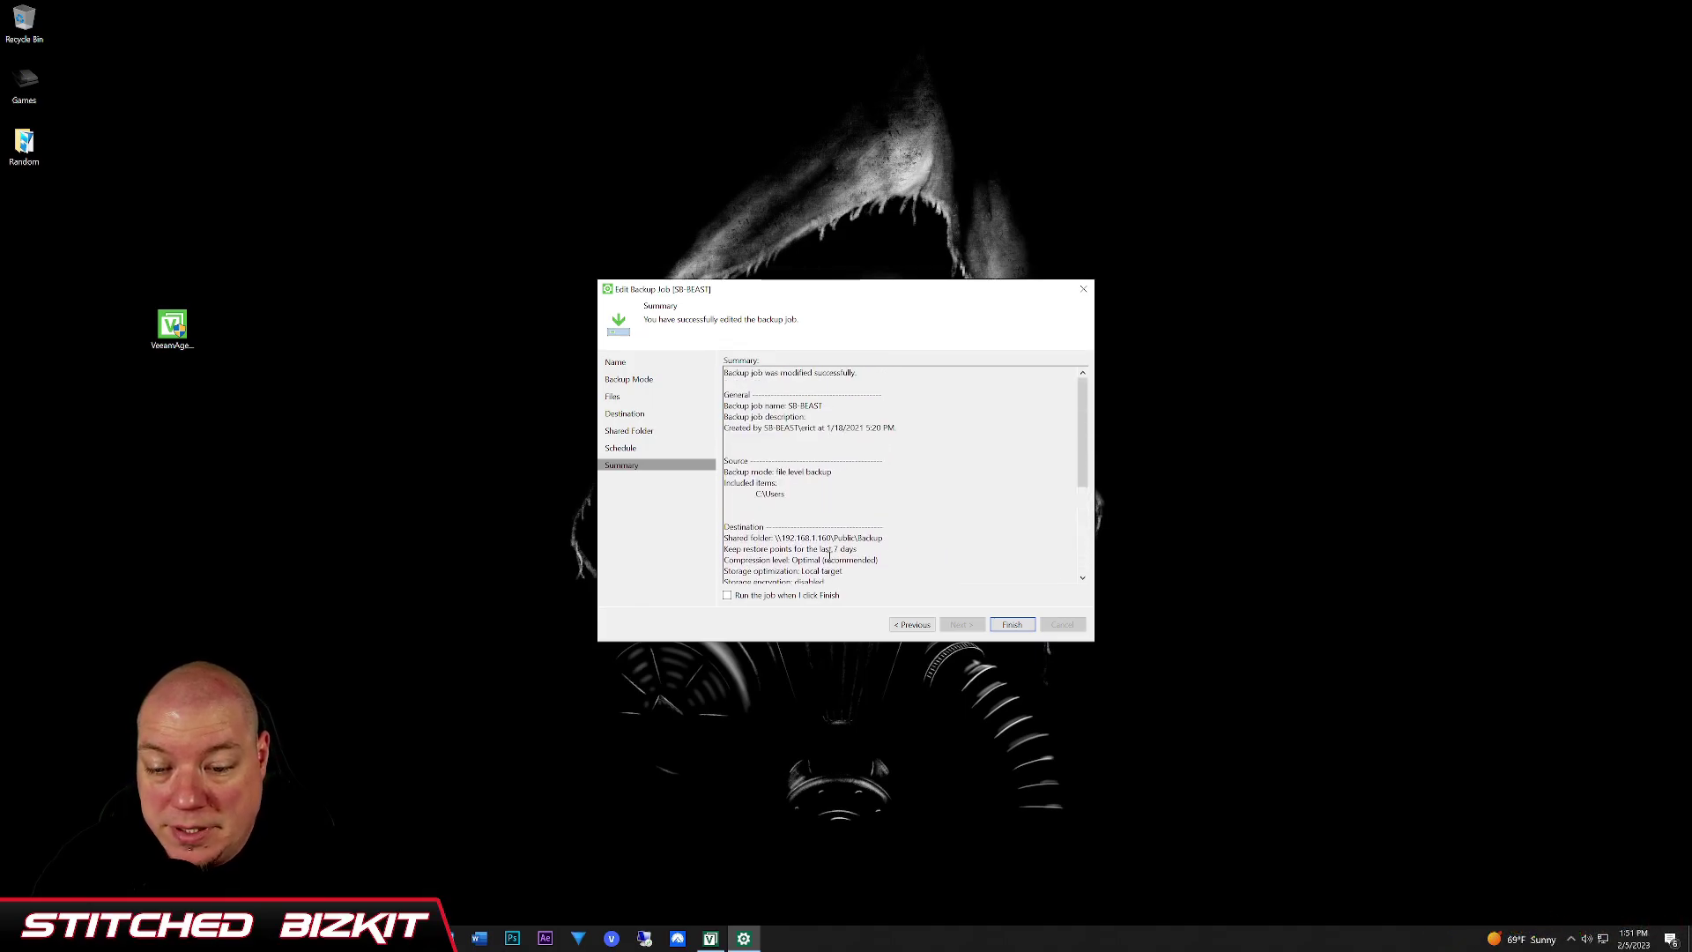
click(1011, 624)
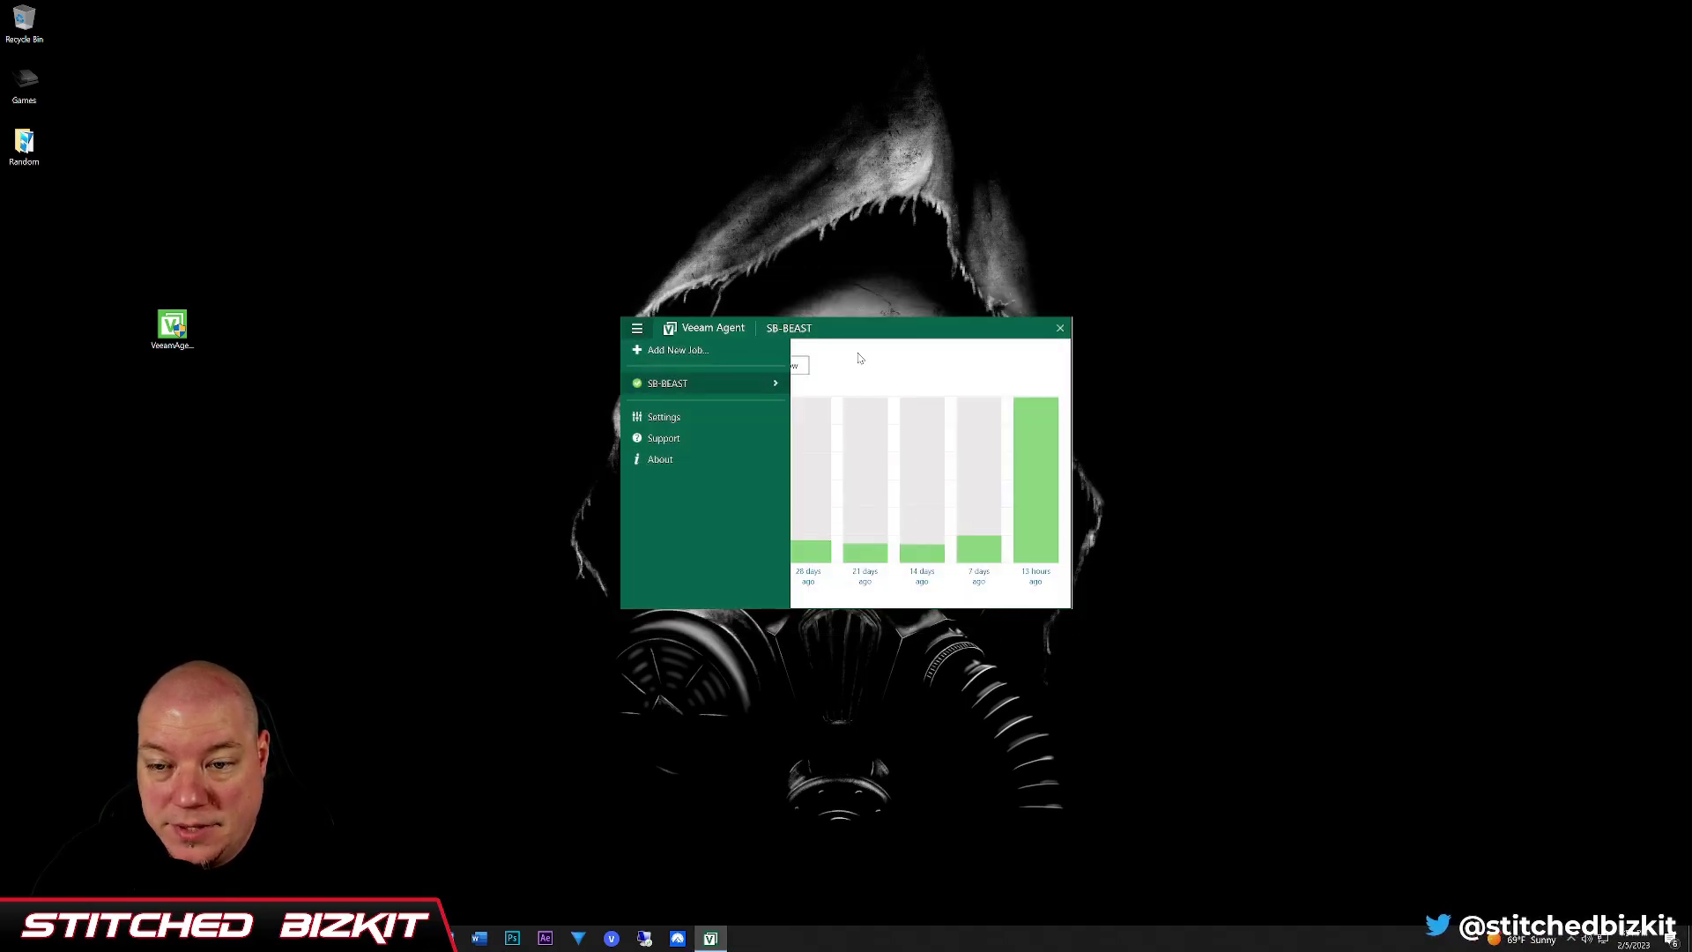
Step: Collapse the side menu to show the SB-BEAST backup history chart
click(860, 358)
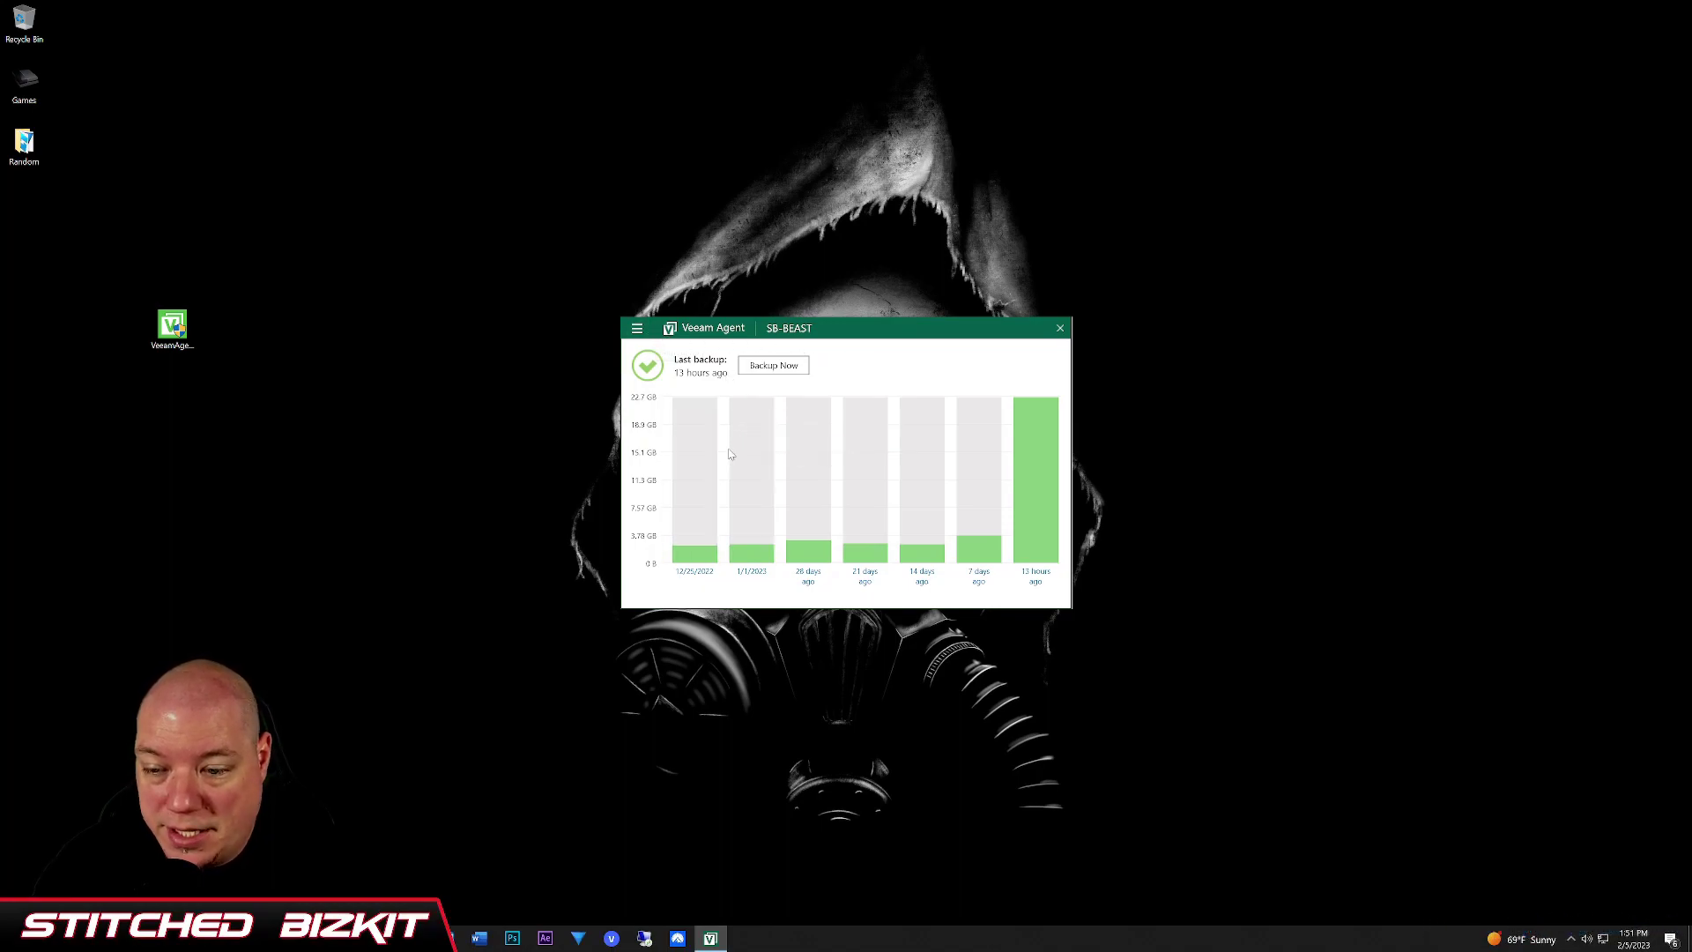
mouse_move(702, 408)
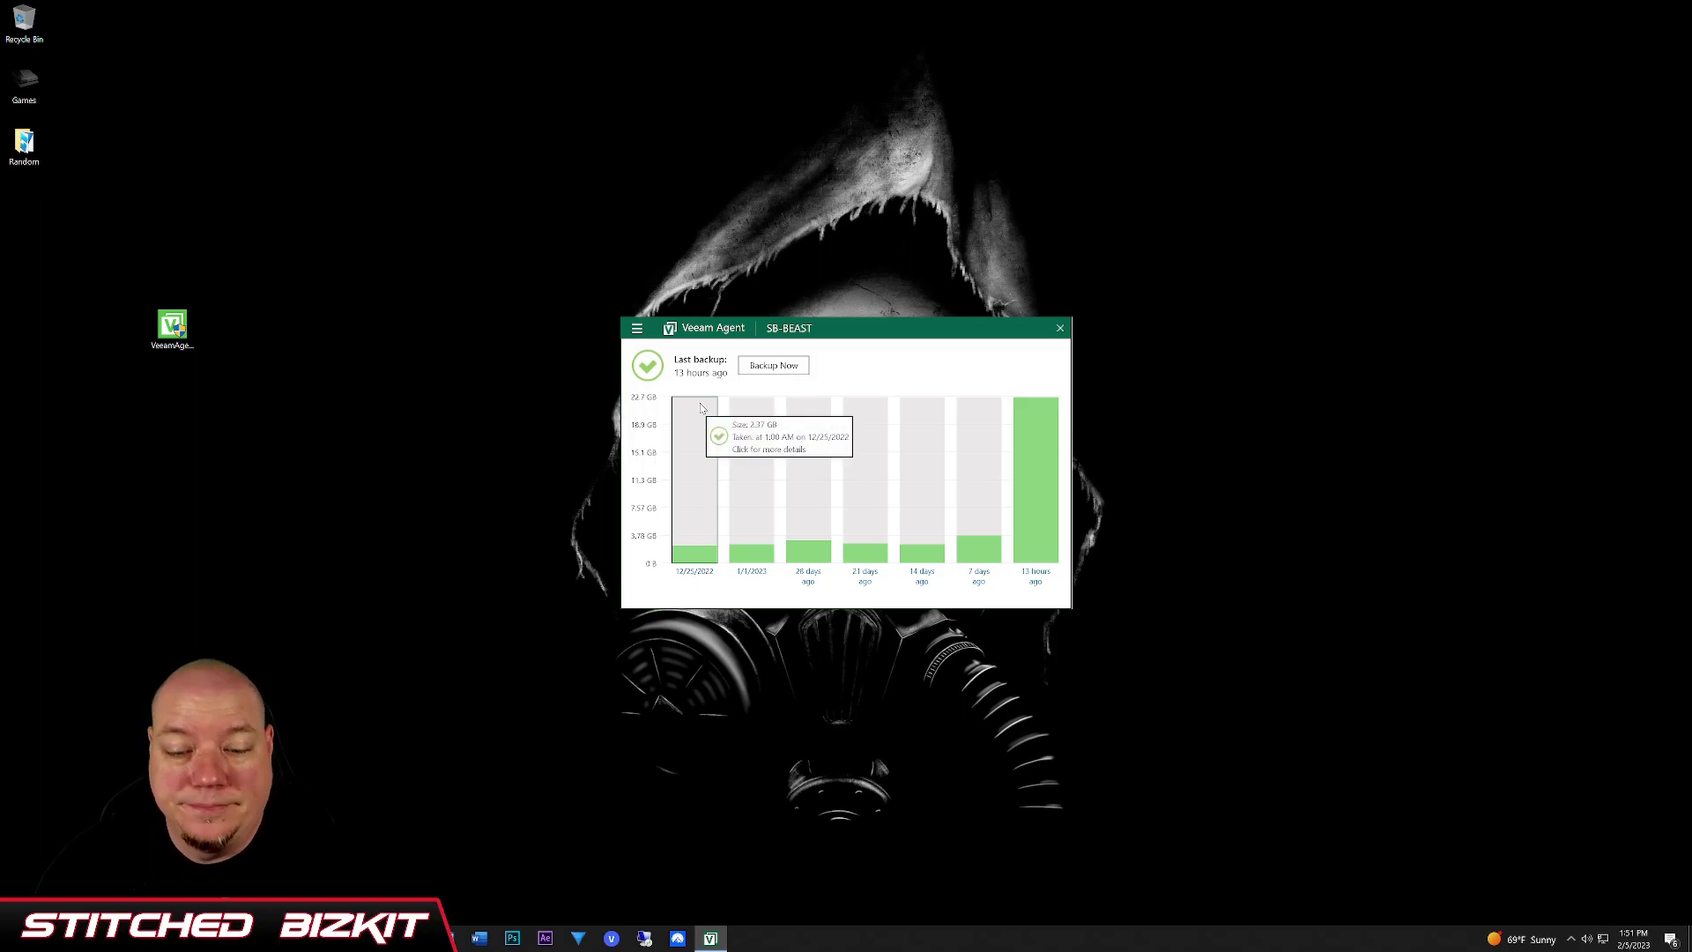